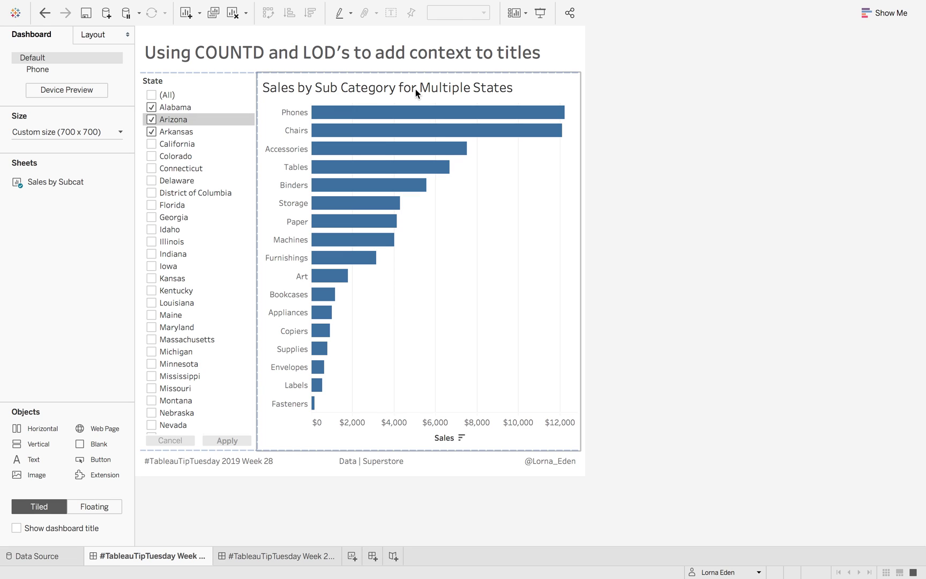
Filter the dashboard's State filter to Alabama only.
{"action": "left_click", "coordinate": [151, 131]}
{"action": "left_click", "coordinate": [152, 119]}
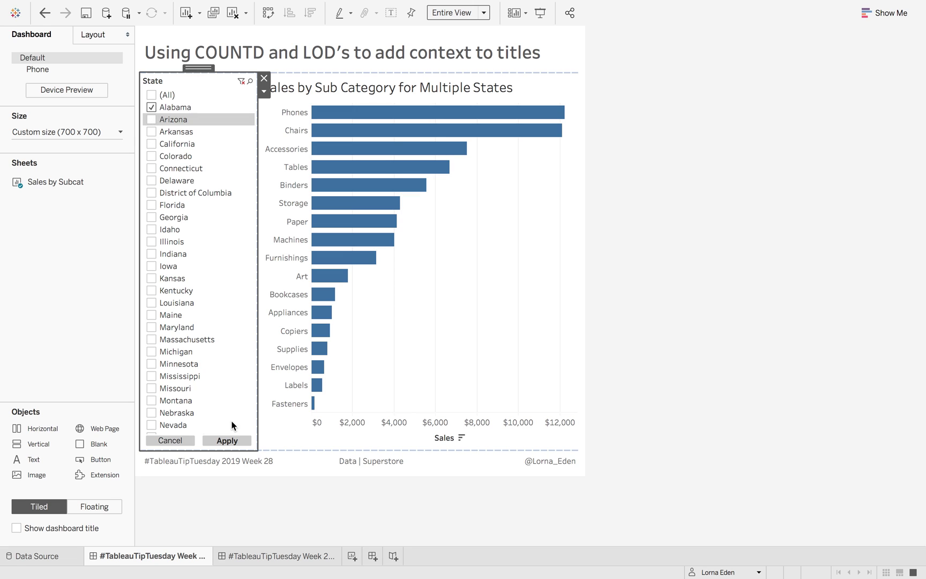
{"action": "left_click", "coordinate": [227, 440]}
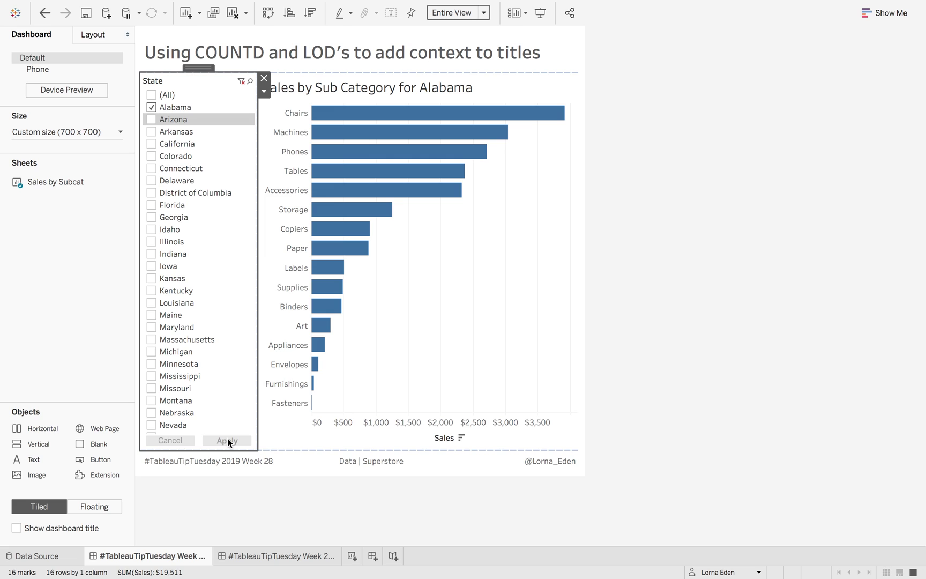
Restore all states on the dashboard, then go to the Sales by Subcat worksheet.
{"action": "left_click", "coordinate": [152, 95]}
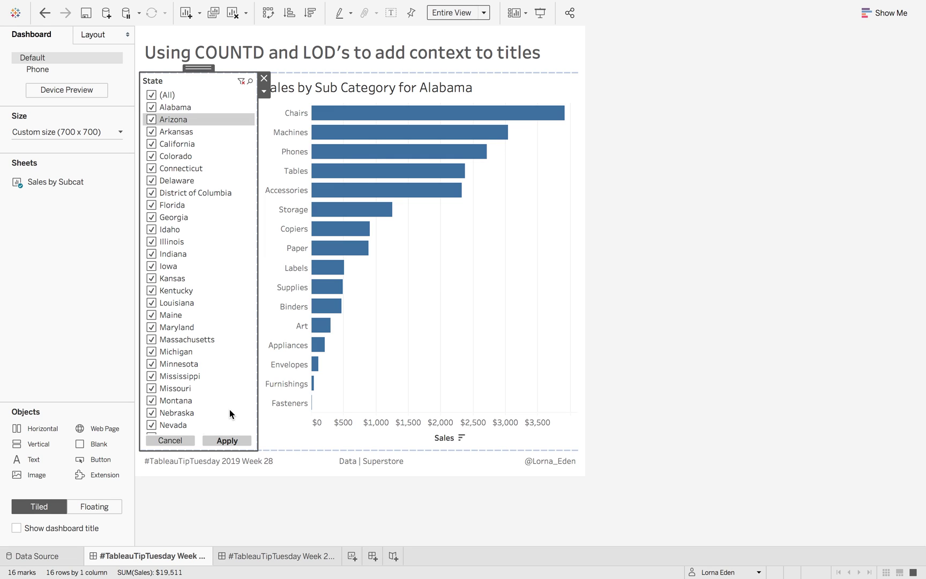
{"action": "left_click", "coordinate": [224, 441]}
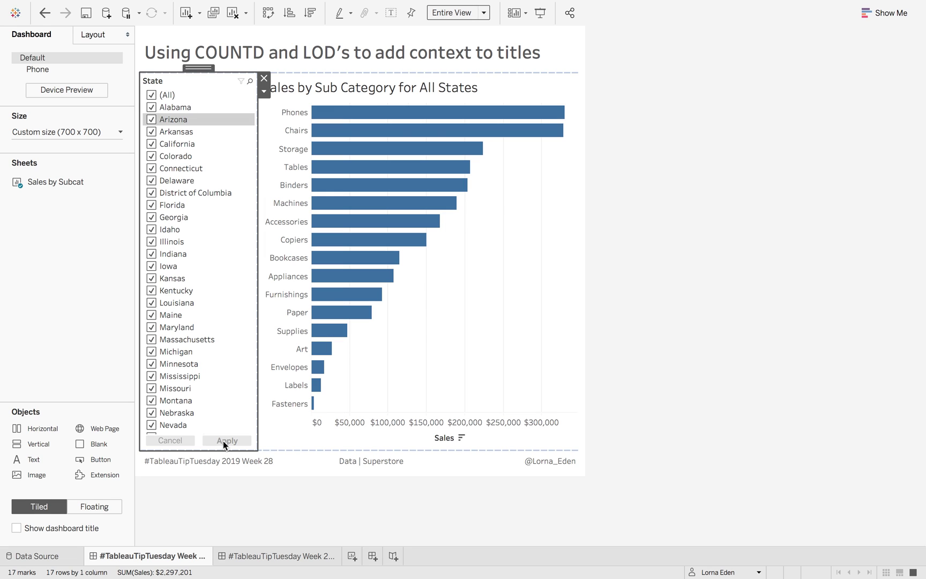
{"action": "left_click", "coordinate": [476, 298]}
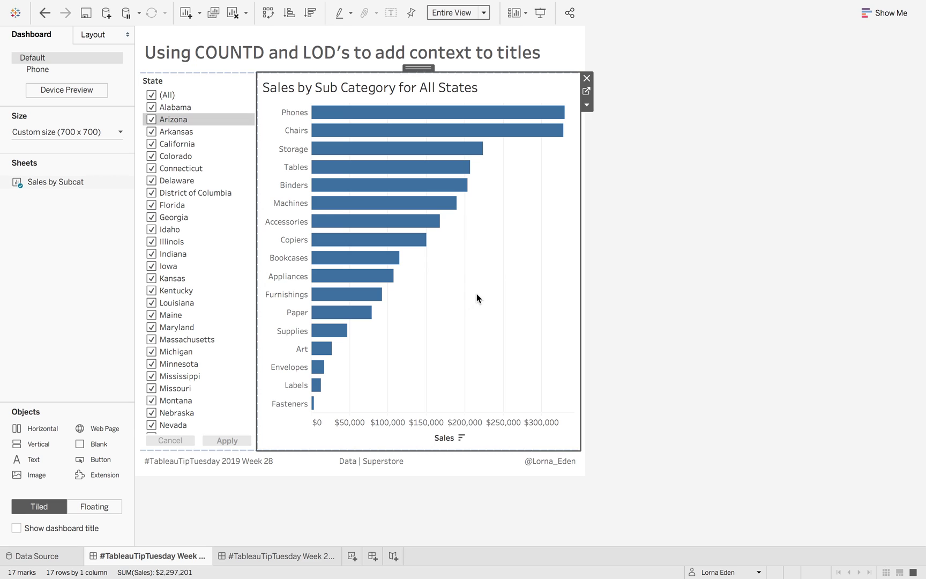
{"action": "left_click", "coordinate": [588, 91]}
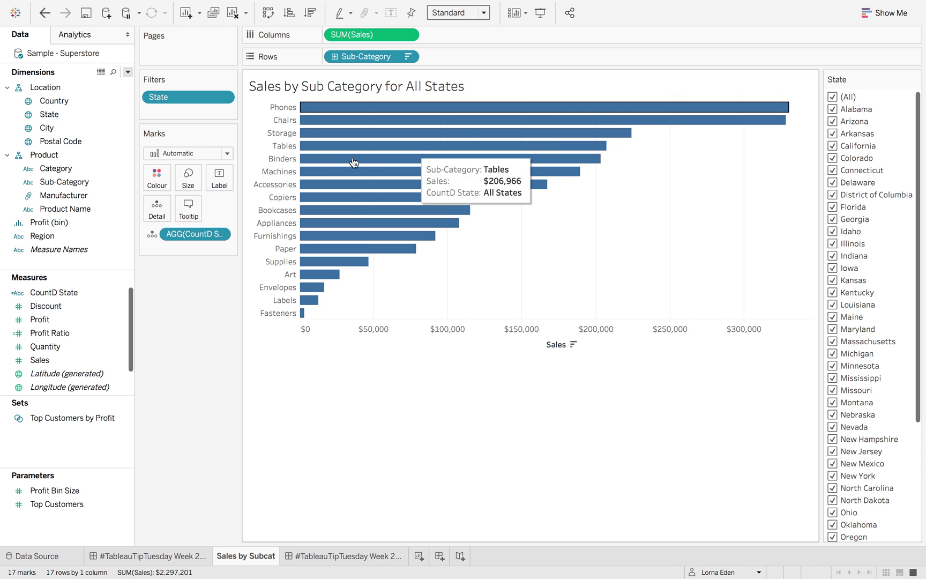
Add the State field as a second line of the dashboard chart title.
{"action": "double_click", "coordinate": [347, 87]}
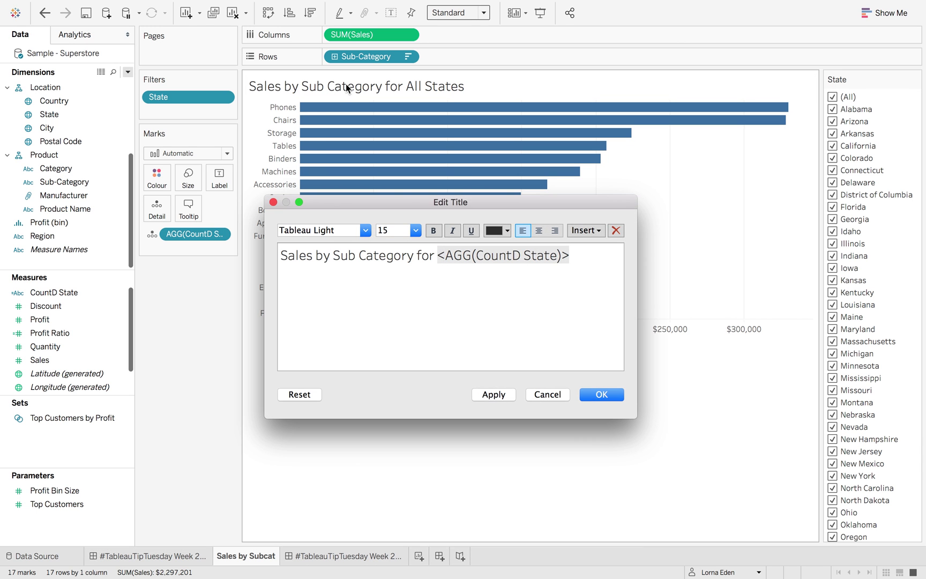
{"action": "key", "text": "Escape"}
{"action": "left_click", "coordinate": [142, 556]}
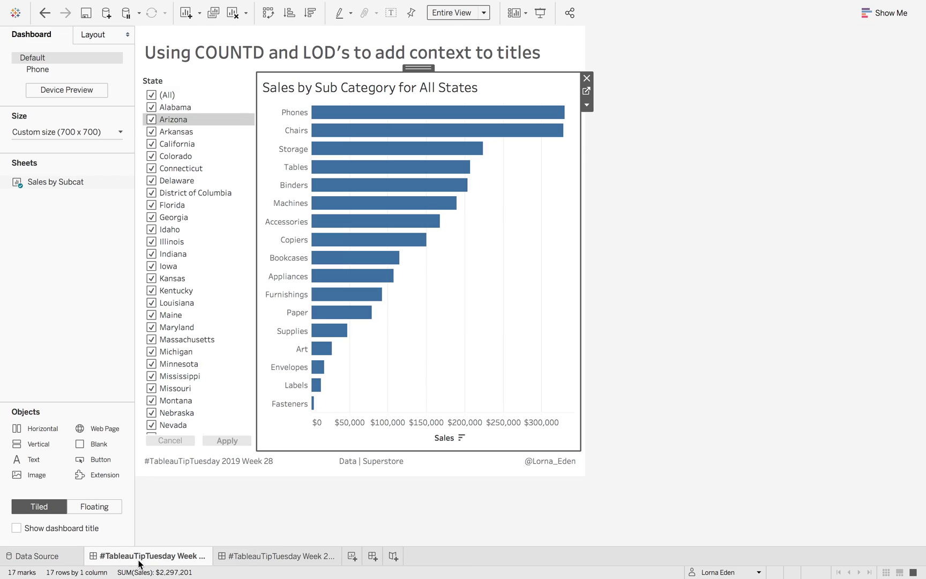
{"action": "left_click", "coordinate": [360, 86]}
{"action": "double_click", "coordinate": [360, 87]}
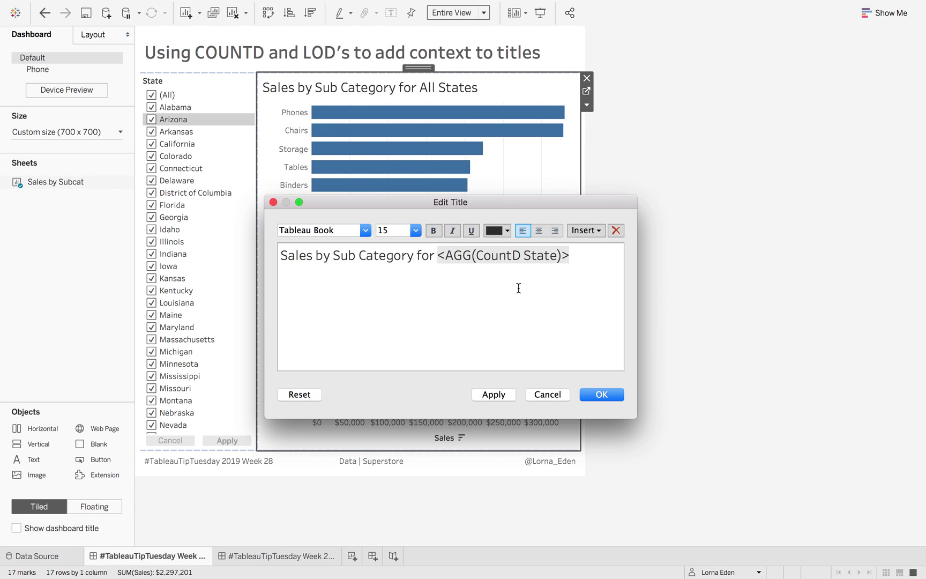
{"action": "left_click", "coordinate": [571, 261]}
{"action": "left_click", "coordinate": [592, 231]}
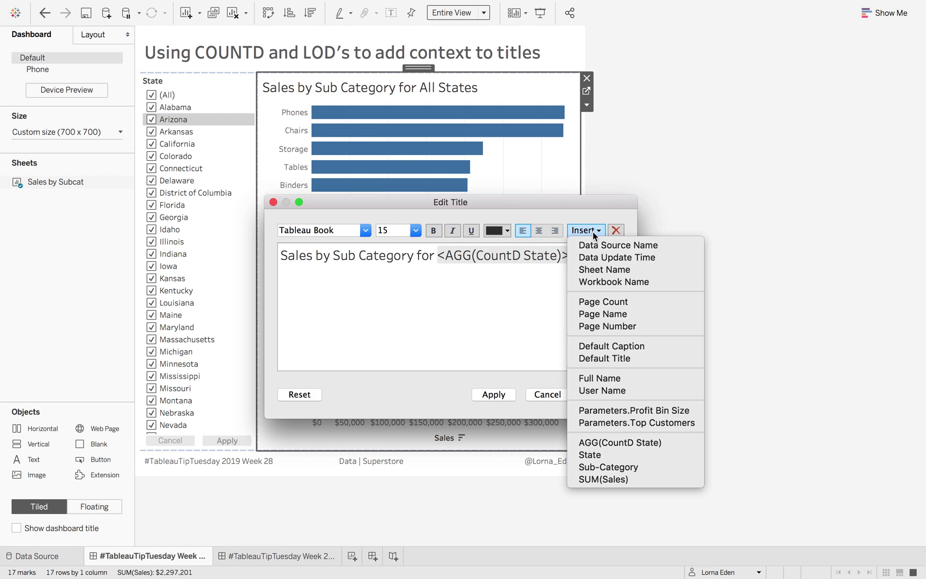
{"action": "left_click", "coordinate": [609, 453]}
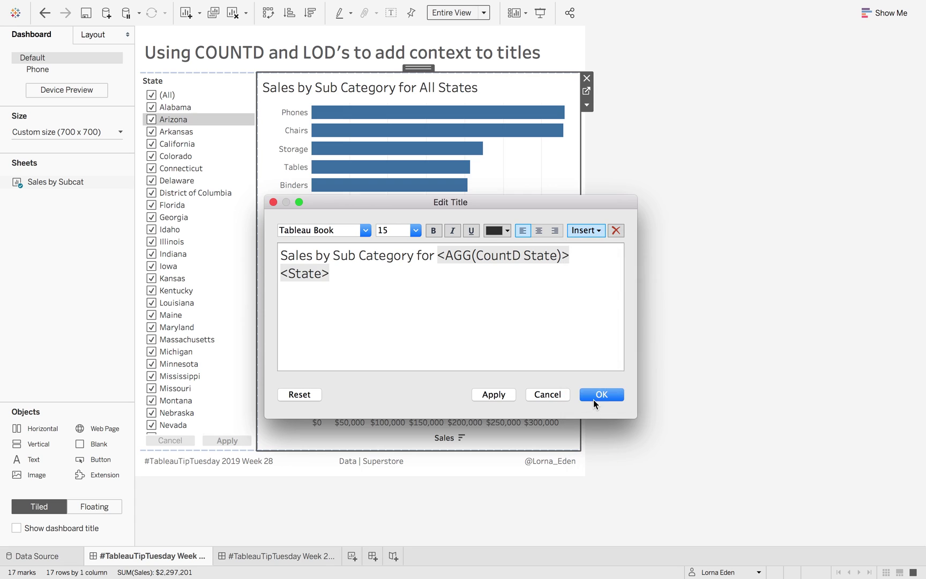
{"action": "left_click", "coordinate": [594, 394]}
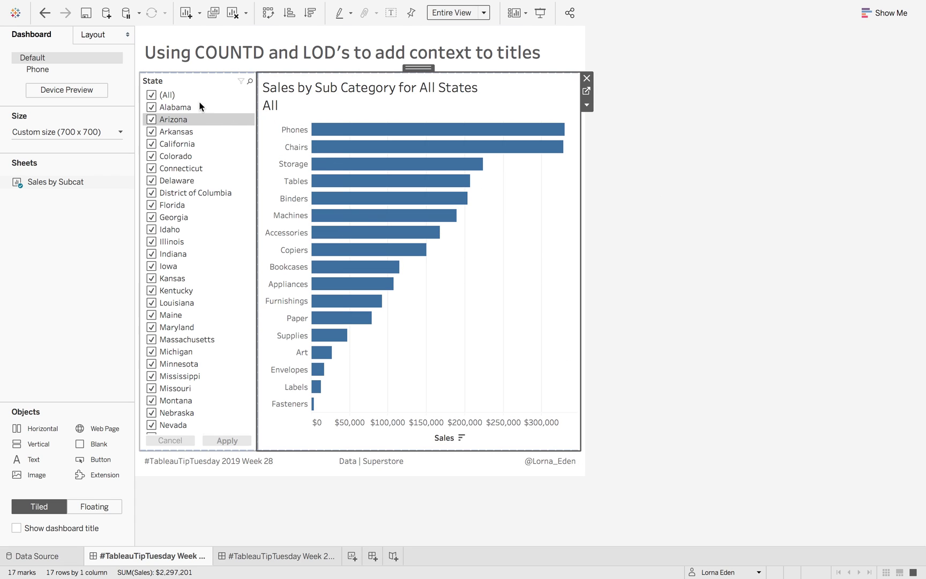
Test the title with Alabama and Arizona, then reset the State filter to (All).
{"action": "left_click", "coordinate": [150, 96]}
{"action": "left_click", "coordinate": [150, 109]}
{"action": "left_click", "coordinate": [151, 120]}
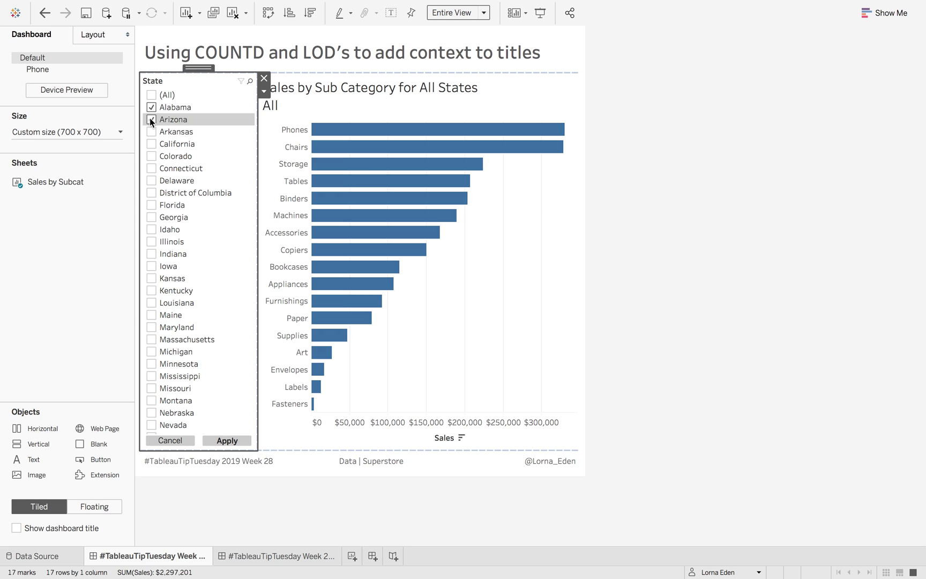
{"action": "left_click", "coordinate": [217, 441]}
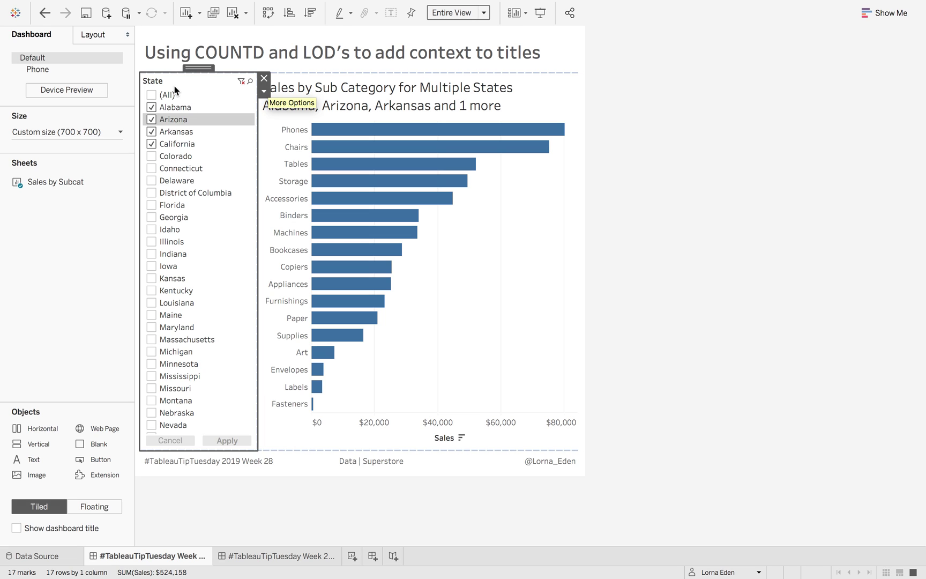
{"action": "left_click", "coordinate": [151, 95]}
{"action": "left_click", "coordinate": [217, 441]}
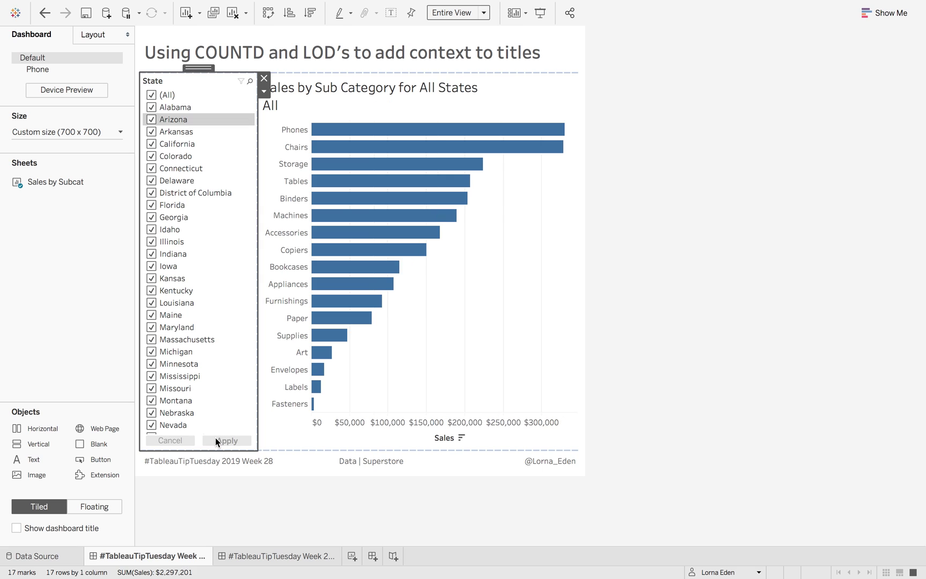
On the blank Sheet 1, chart Sales by Sub-Category as bars sorted descending.
{"action": "key", "text": "ctrl+Right"}
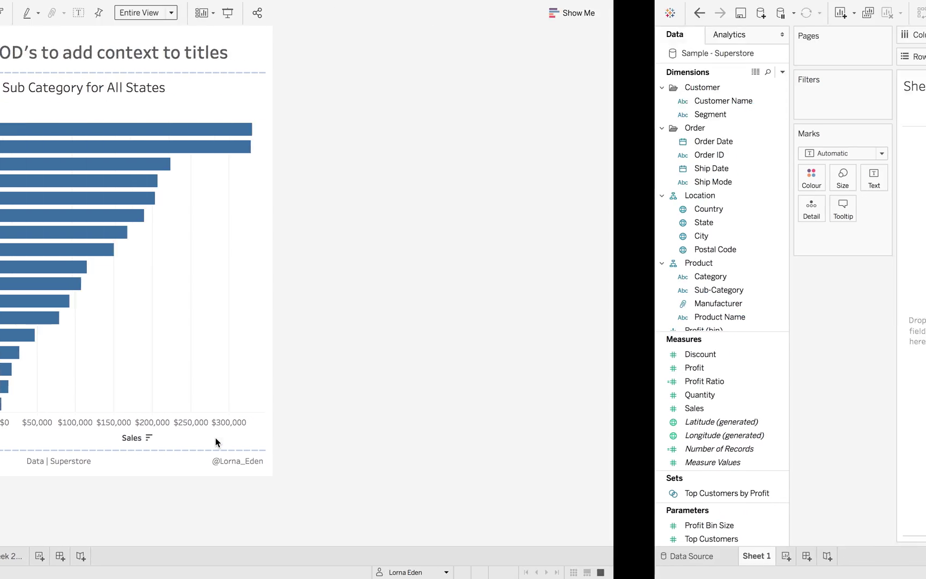
{"action": "left_click", "coordinate": [88, 290]}
{"action": "left_click_drag", "start_coordinate": [88, 290], "coordinate": [284, 221]}
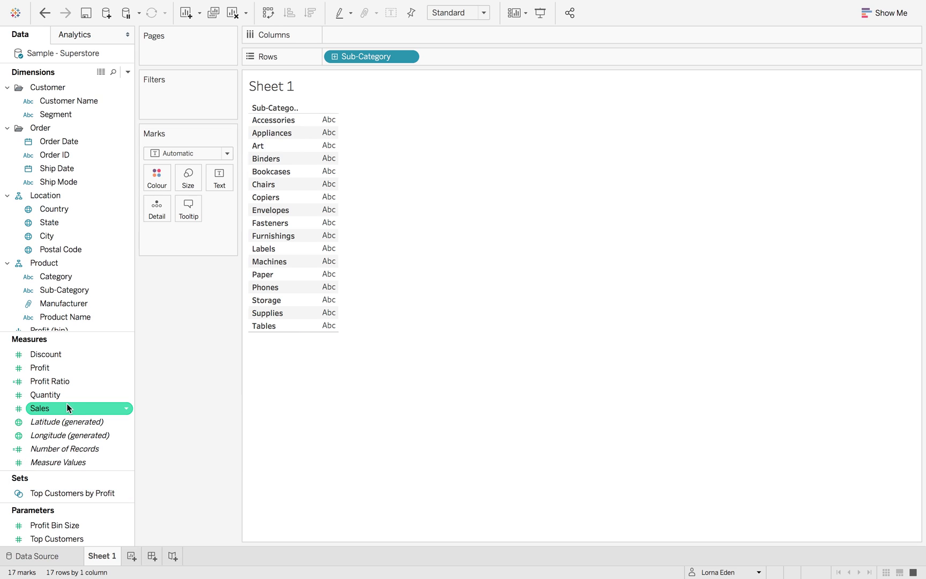
{"action": "left_click_drag", "start_coordinate": [66, 406], "coordinate": [385, 37]}
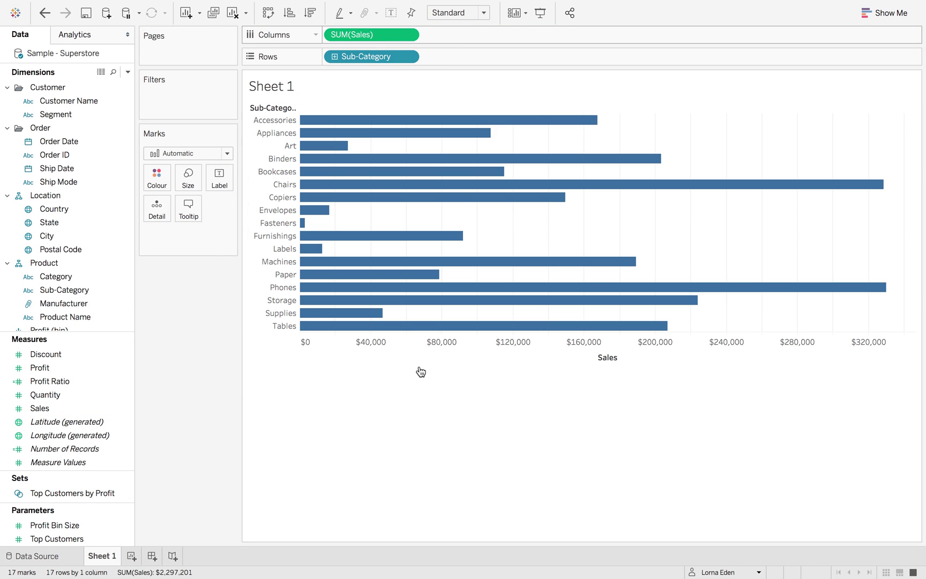
{"action": "left_click", "coordinate": [625, 357]}
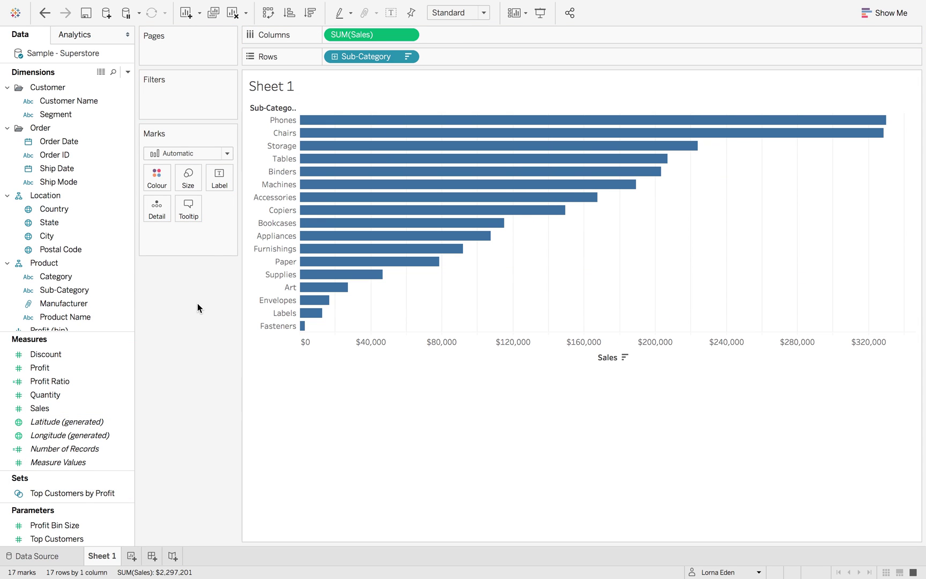
Show a State filter card on Sheet 1.
{"action": "left_click", "coordinate": [82, 222]}
{"action": "right_click", "coordinate": [82, 222]}
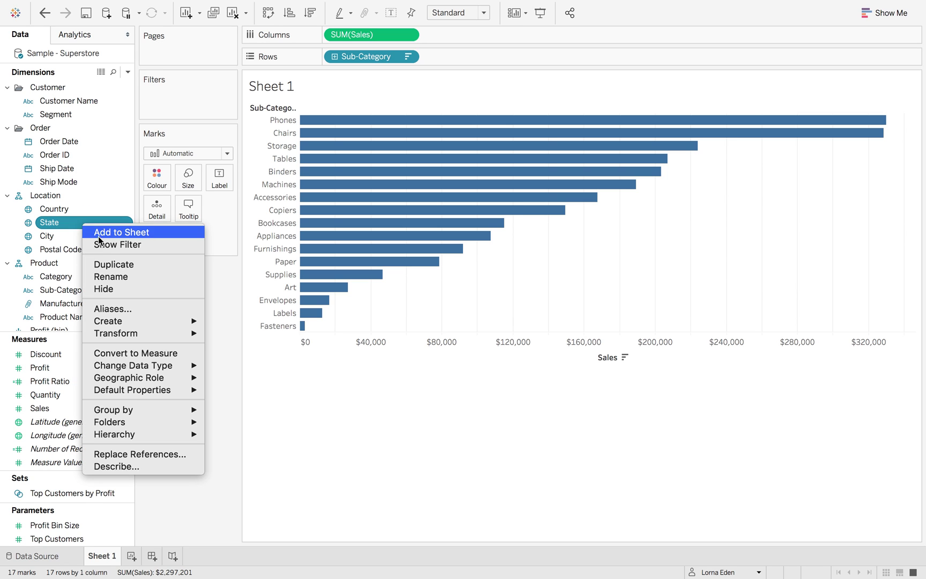
{"action": "left_click", "coordinate": [110, 246]}
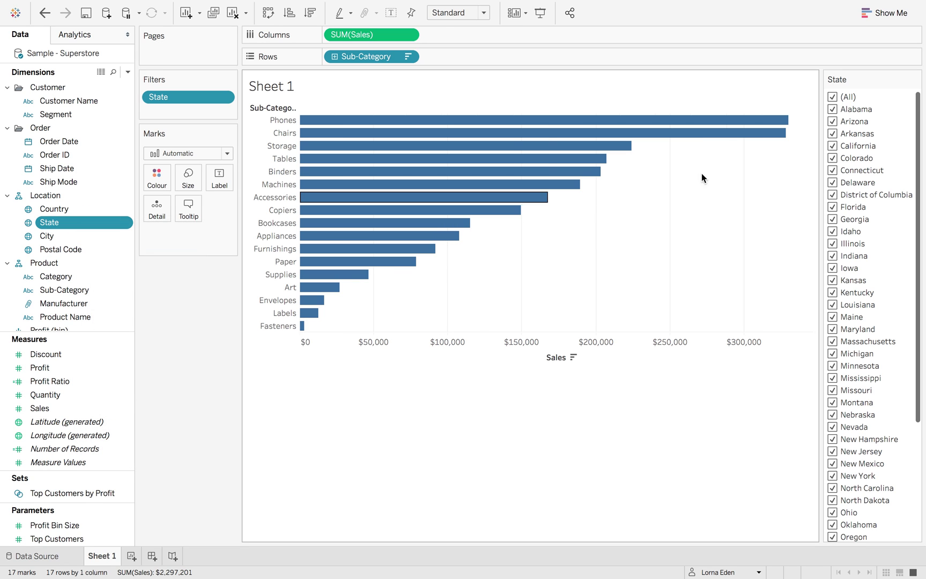
{"action": "double_click", "coordinate": [306, 87]}
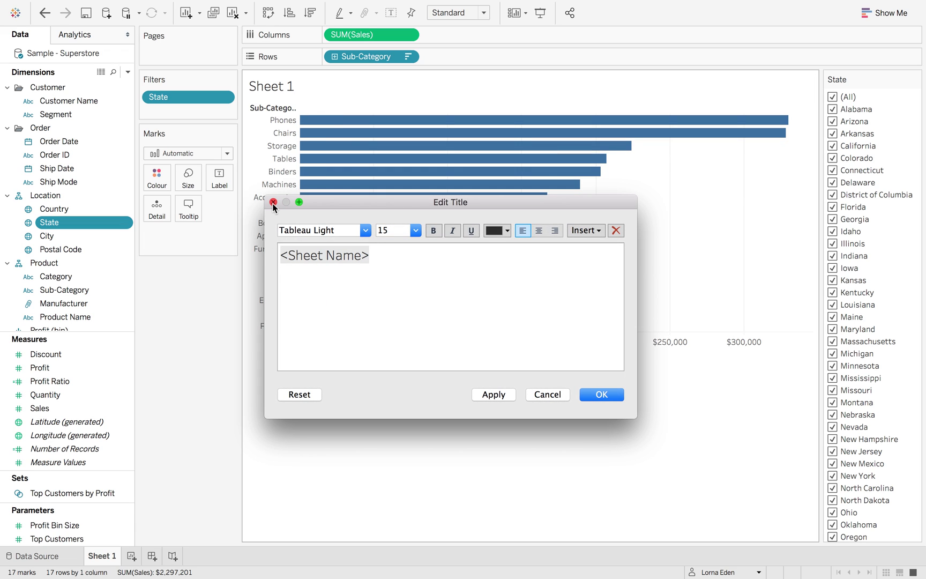
Retitle Sheet 1 'Sub Category Sales by <State>'.
{"action": "left_click_drag", "start_coordinate": [386, 254], "coordinate": [256, 256]}
{"action": "type", "text": "Sub"}
{"action": "key", "text": "super+a"}
{"action": "type", "text": "Sub C"}
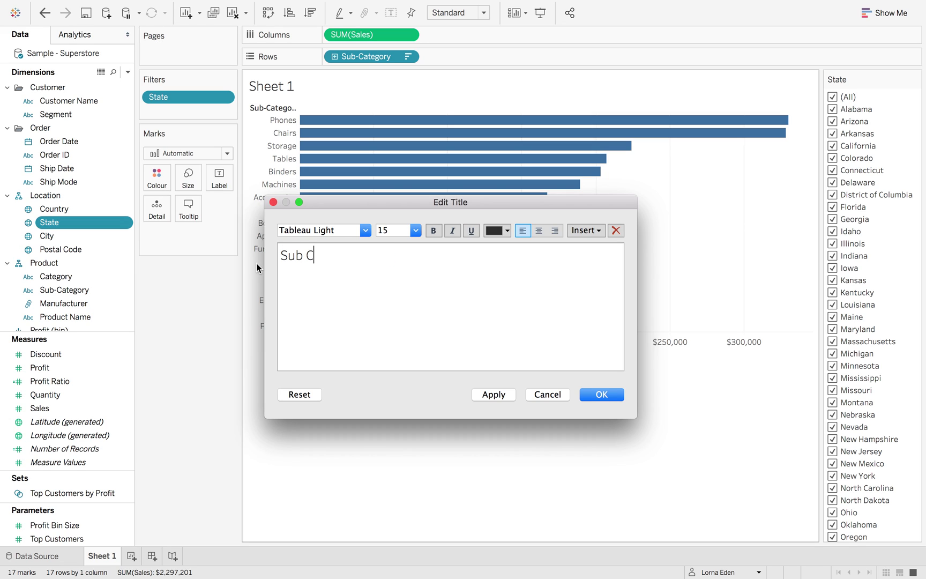
{"action": "type", "text": "ategory Sa"}
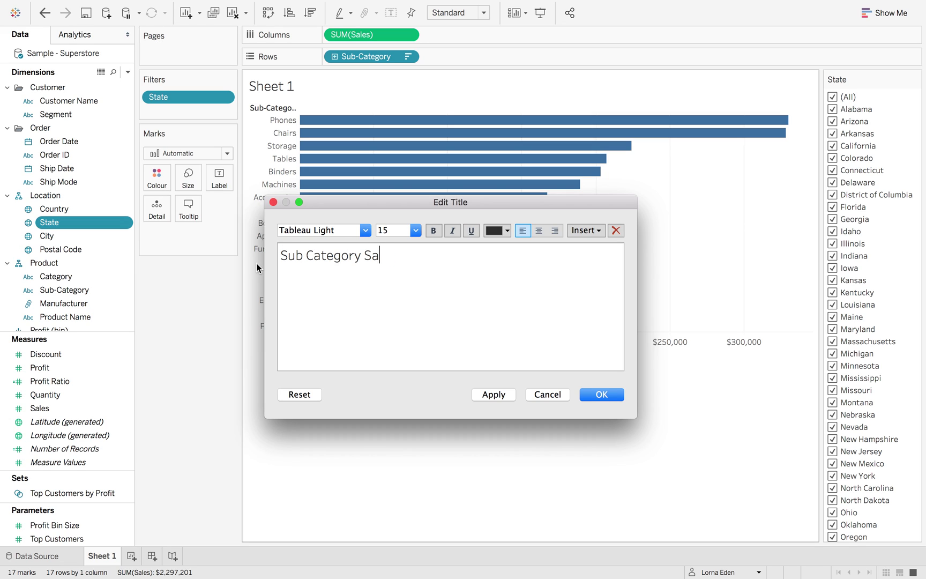
{"action": "type", "text": "les by"}
{"action": "left_click", "coordinate": [584, 233]}
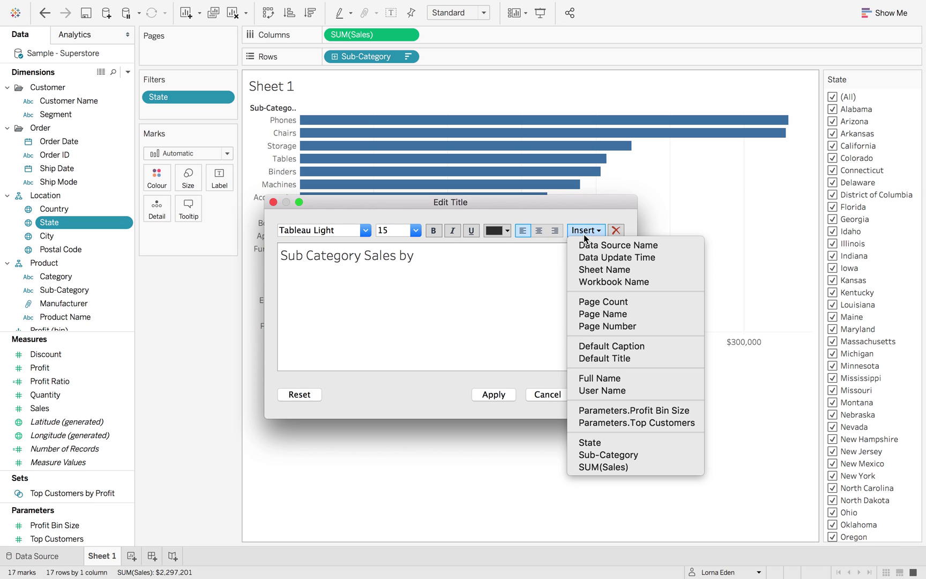
{"action": "left_click", "coordinate": [610, 443]}
{"action": "left_click", "coordinate": [603, 393]}
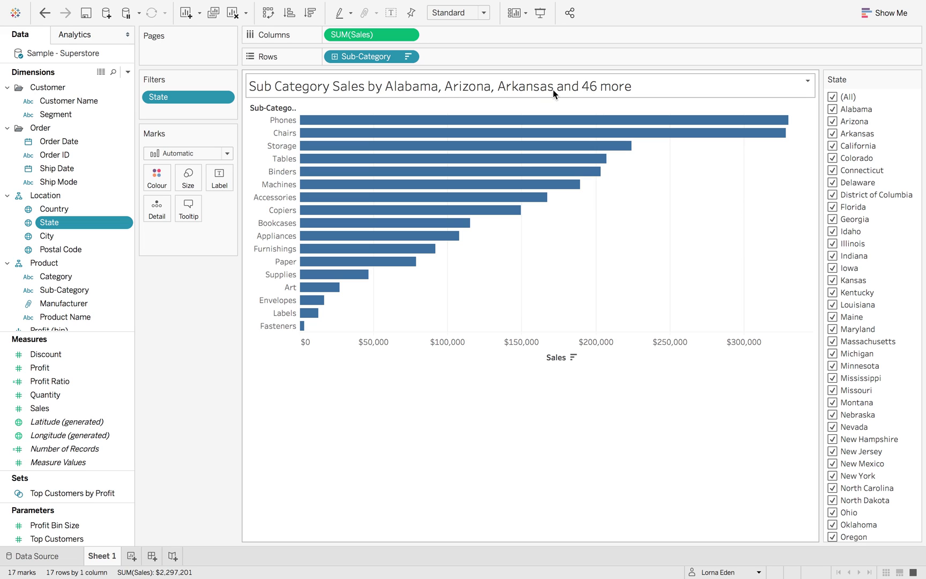
Filter the sheet to Alabama, Arizona and Arkansas.
{"action": "left_click", "coordinate": [832, 96]}
{"action": "left_click", "coordinate": [832, 109]}
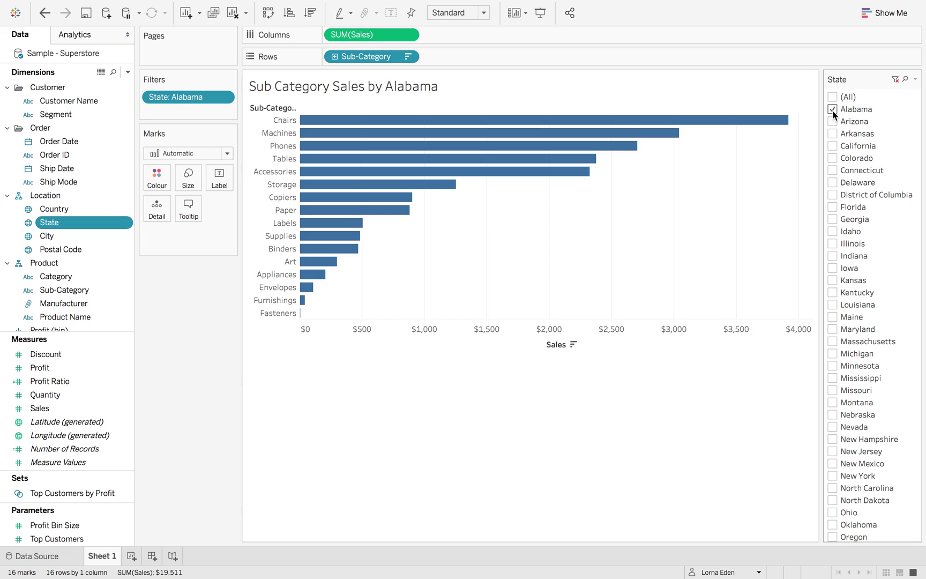
{"action": "left_click", "coordinate": [833, 122]}
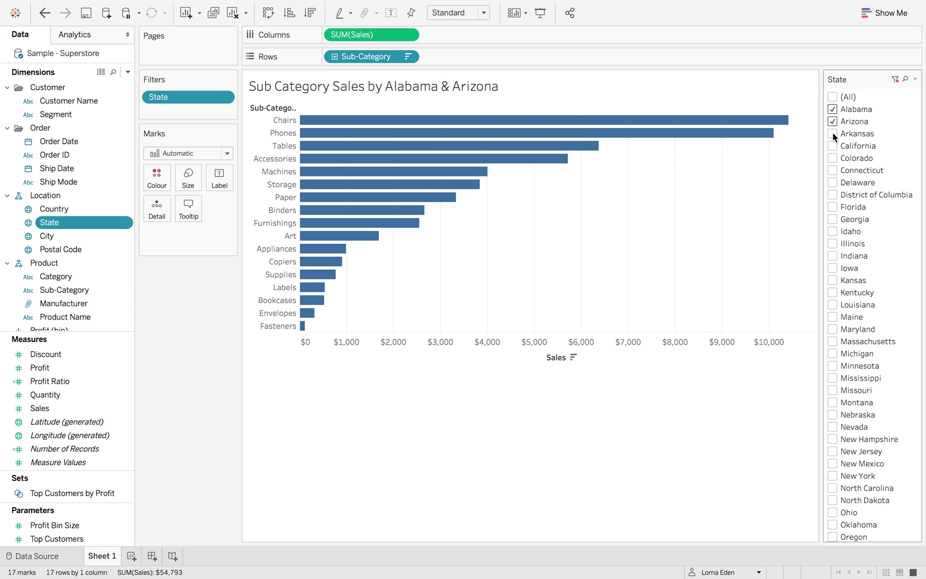
{"action": "left_click", "coordinate": [833, 134]}
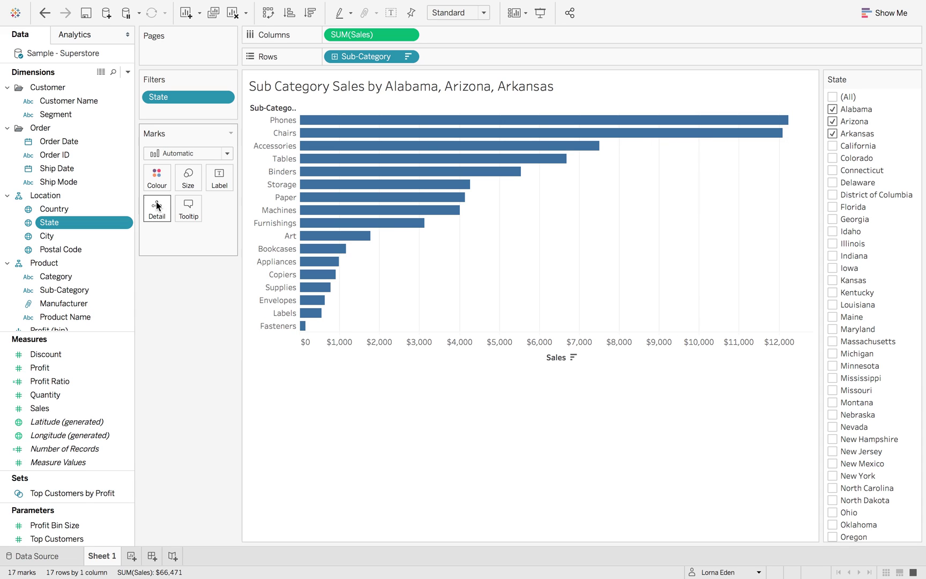
{"action": "left_click", "coordinate": [127, 72]}
Name the new calculation 'CountD State for Titles' and narrow the filter back to Alabama.
{"action": "left_click", "coordinate": [123, 85]}
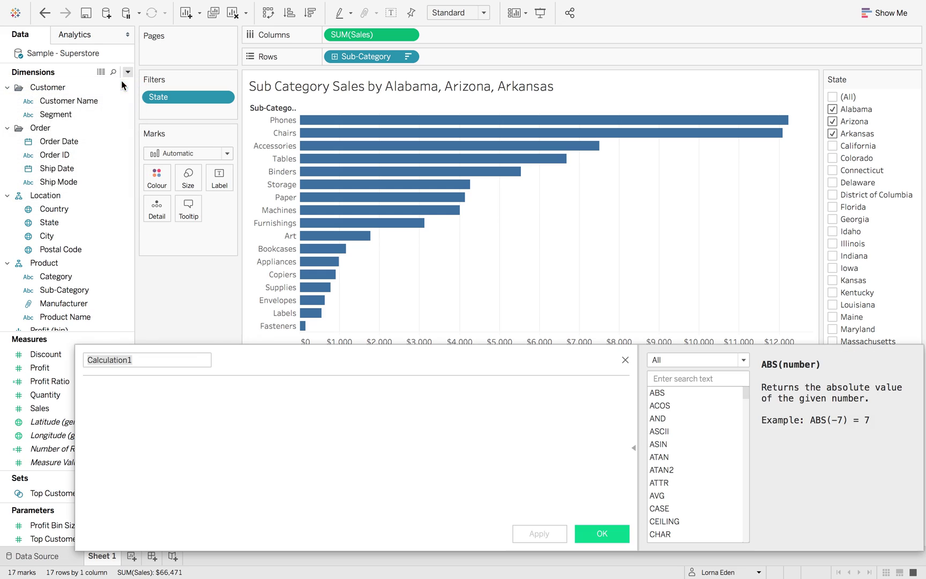
{"action": "type", "text": "Count"}
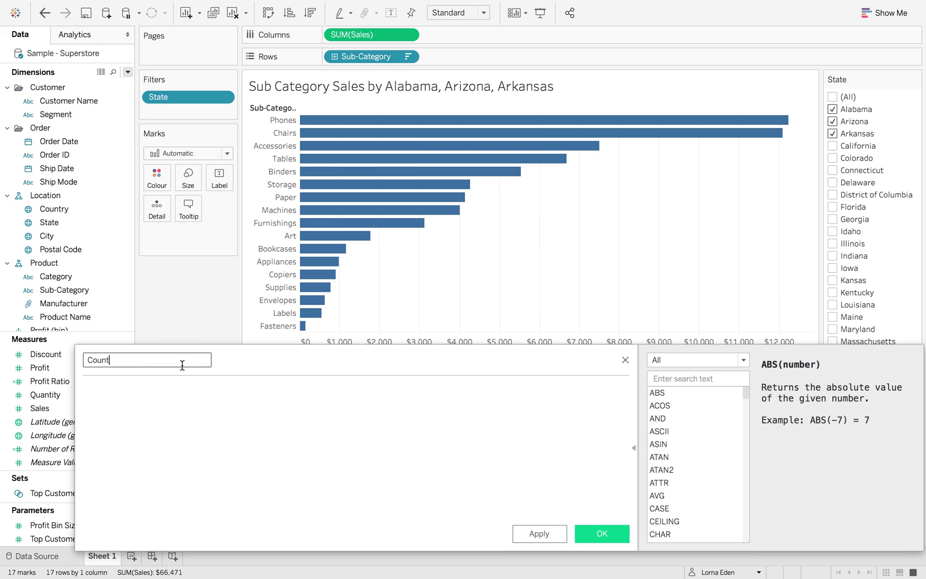
{"action": "type", "text": "D State for Titles"}
{"action": "left_click", "coordinate": [178, 396]}
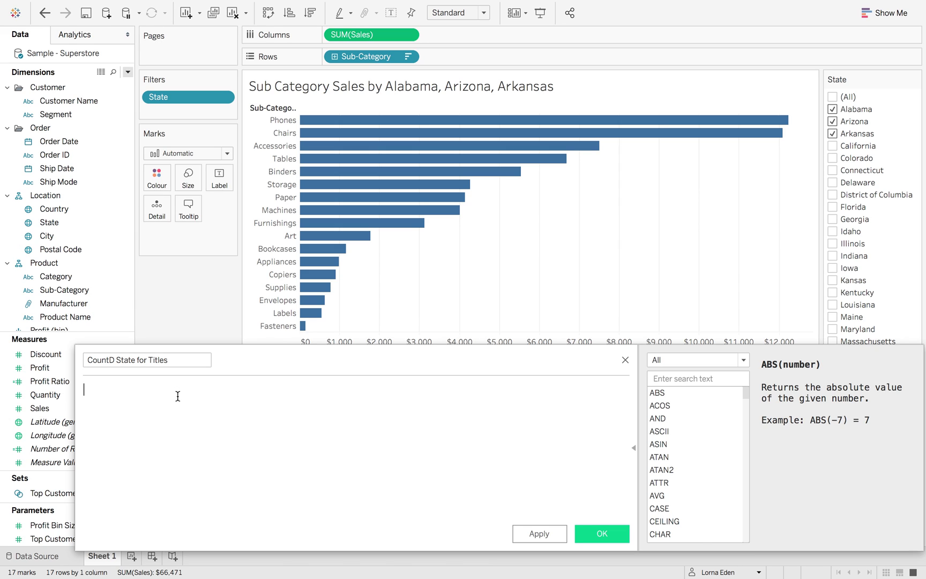
{"action": "left_click", "coordinate": [833, 134]}
{"action": "left_click", "coordinate": [833, 121]}
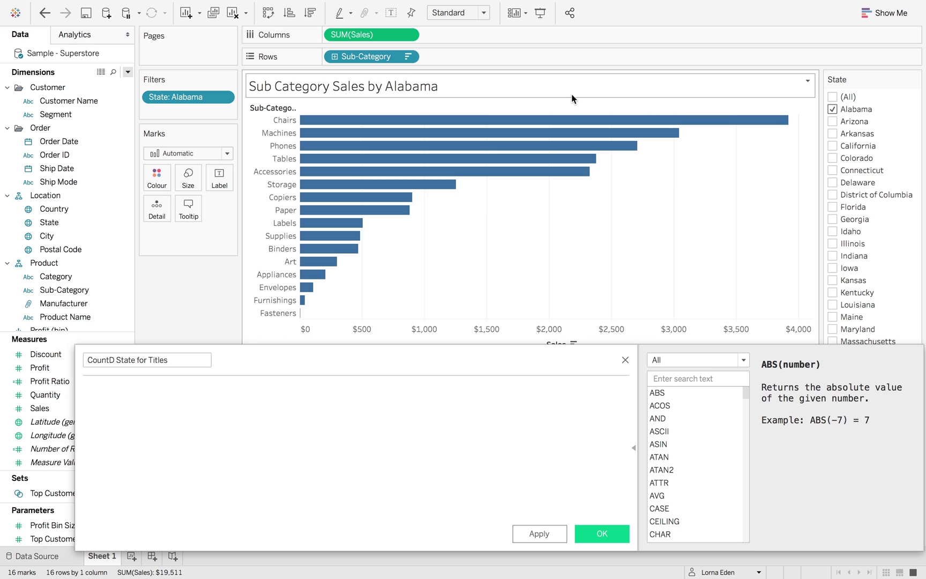
Begin the formula with IF COUNTD([State]).
{"action": "left_click", "coordinate": [181, 407]}
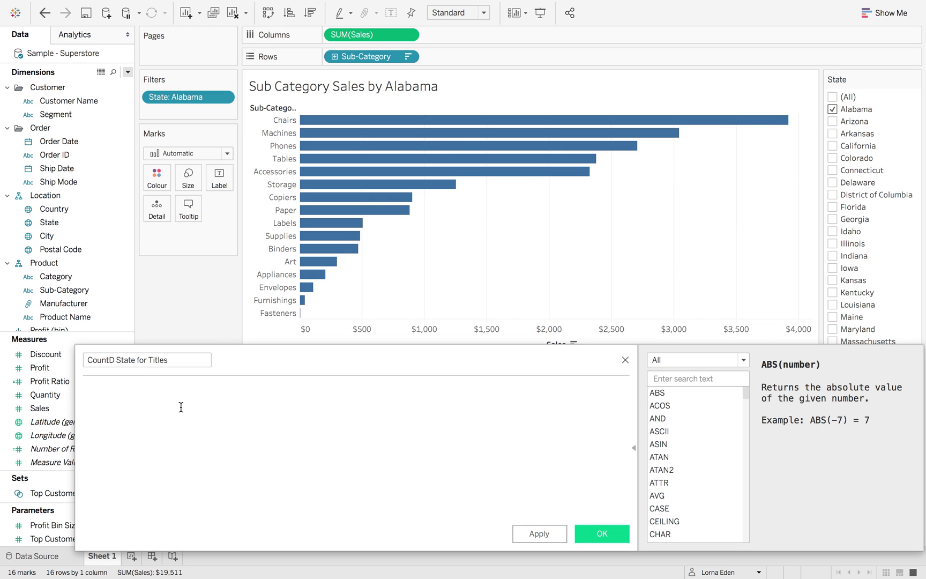
{"action": "type", "text": "If"}
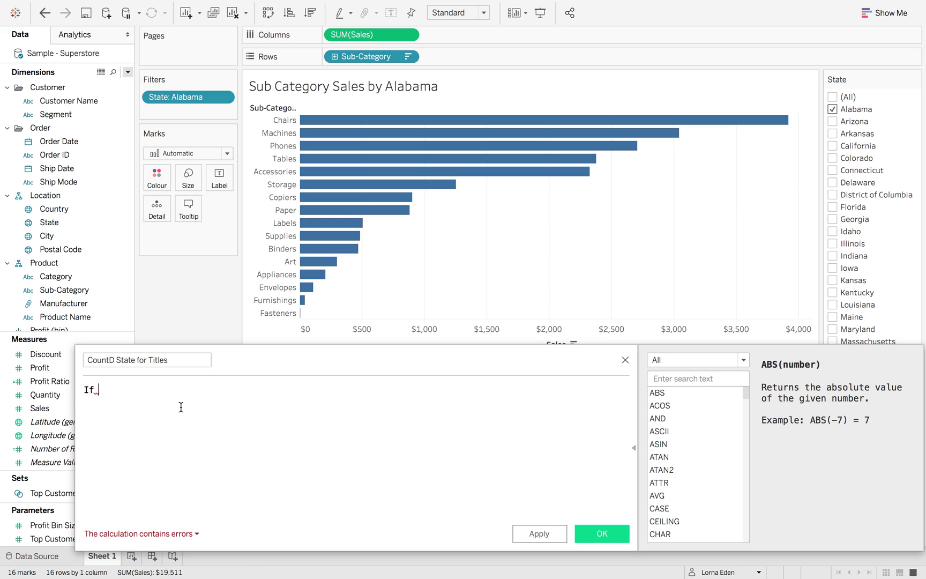
{"action": "type", "text": "coun"}
{"action": "key", "text": "Return"}
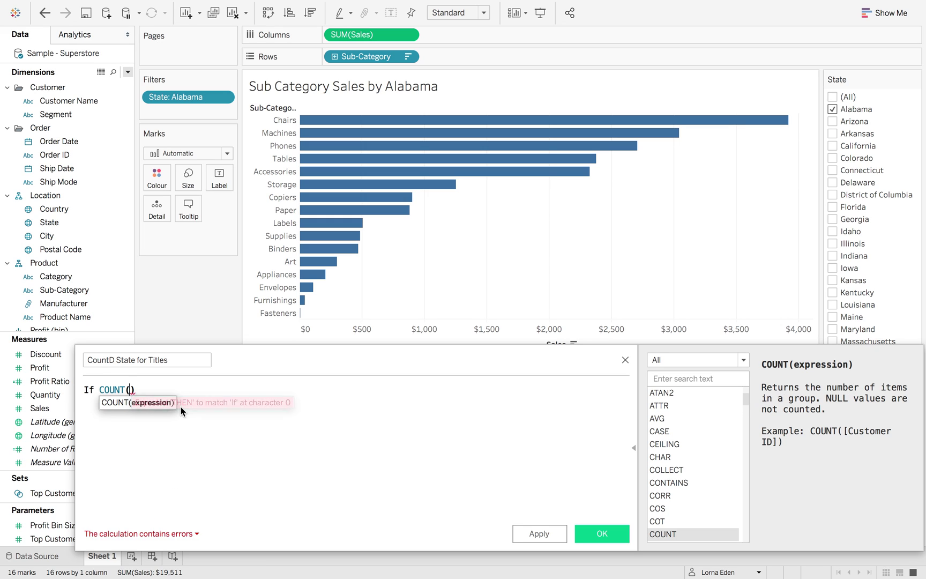
{"action": "key", "text": "BackSpace"}
{"action": "key", "text": "BackSpace"}
{"action": "key", "text": "Down"}
{"action": "key", "text": "Return"}
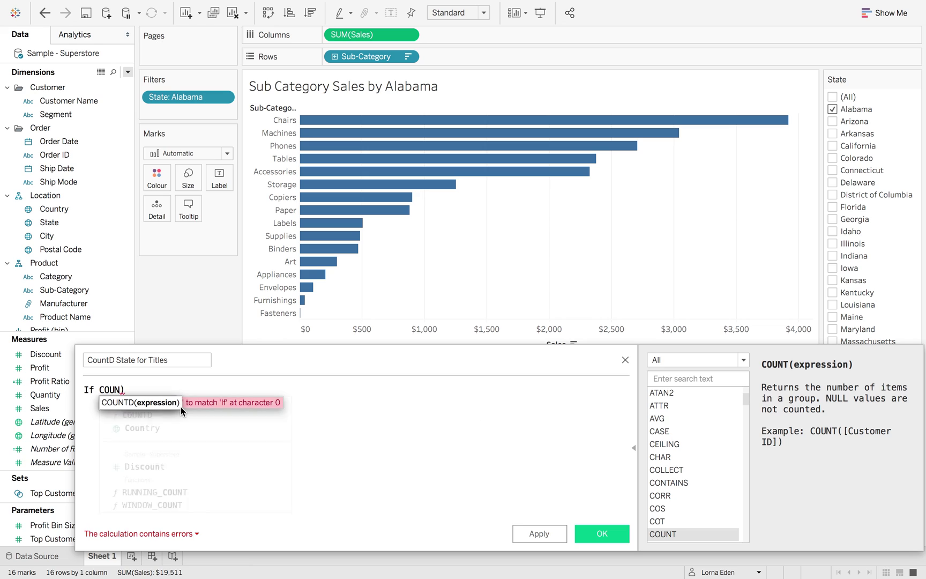
{"action": "type", "text": "sta"}
{"action": "key", "text": "Down"}
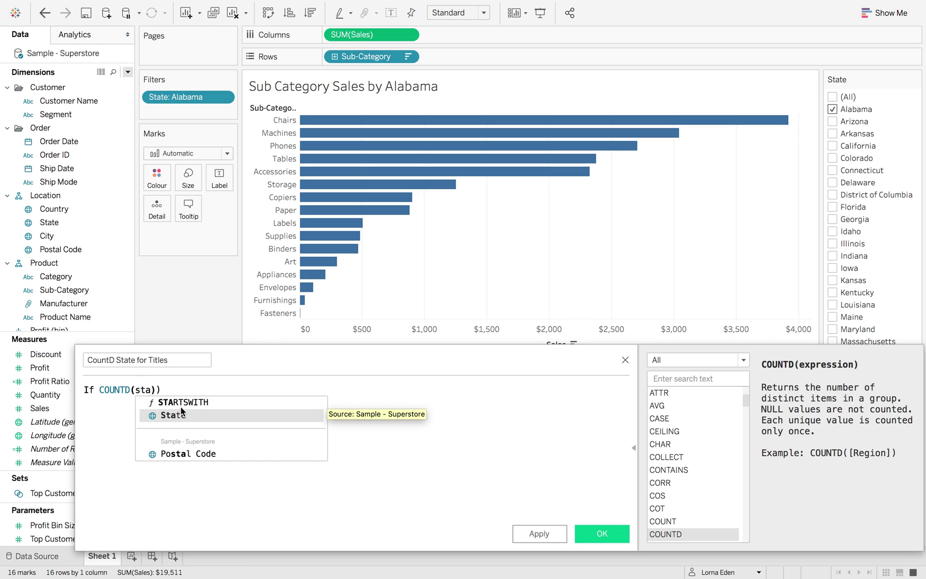
{"action": "key", "text": "Return"}
{"action": "key", "text": "Right"}
{"action": "key", "text": "BackSpace"}
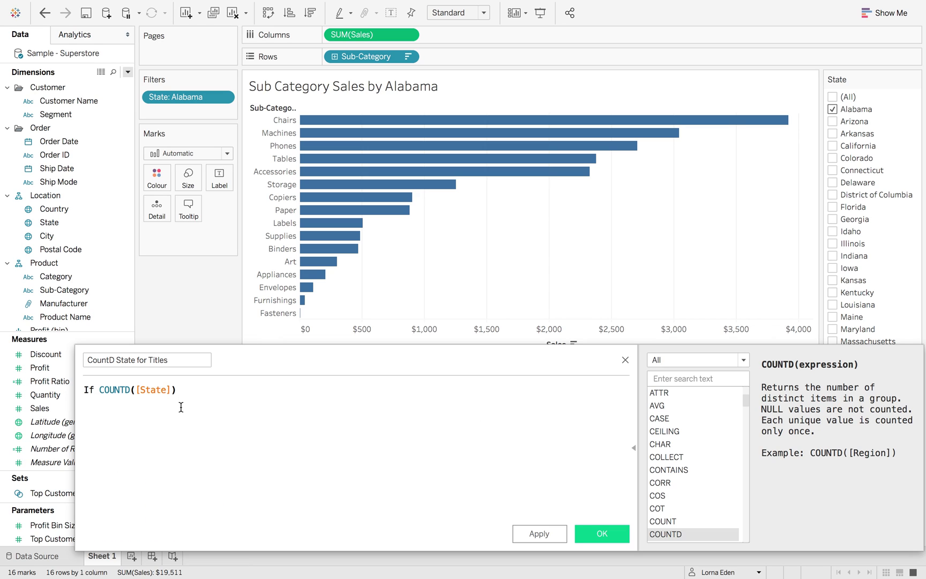
Continue the formula with = 1 THEN [State] ELSE 'All States' END.
{"action": "type", "text": "= 1 THE"}
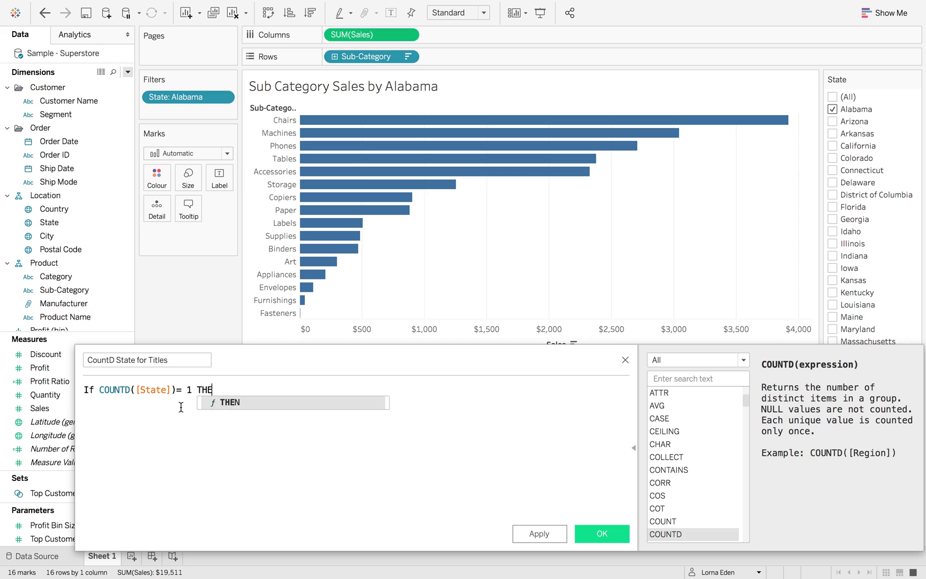
{"action": "type", "text": "N Sal"}
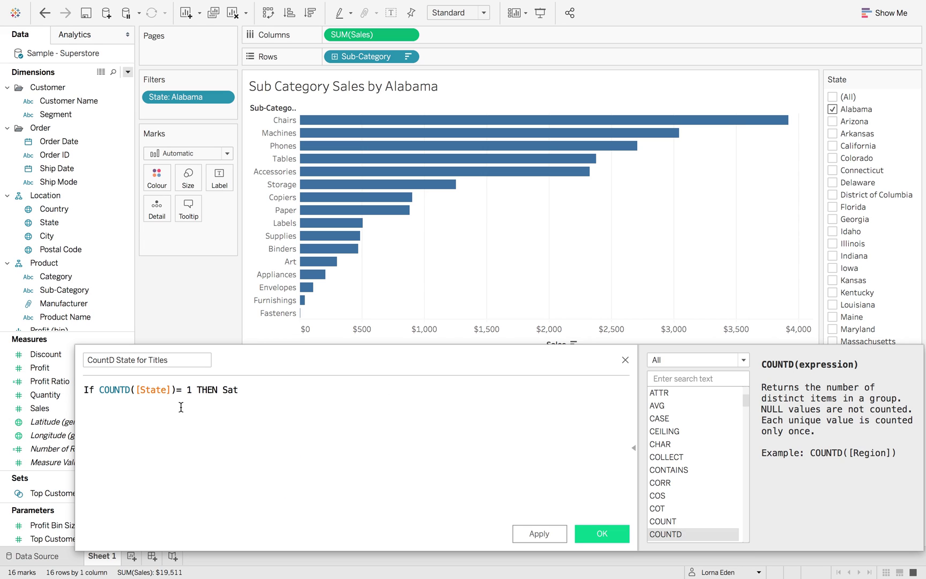
{"action": "key", "text": "BackSpace"}
{"action": "key", "text": "BackSpace"}
{"action": "type", "text": "t"}
{"action": "key", "text": "Down"}
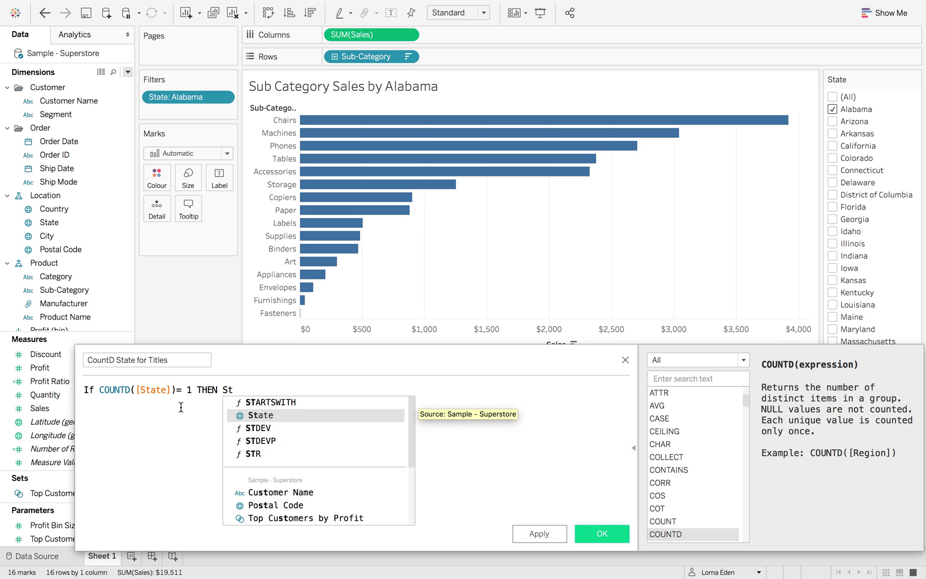
{"action": "key", "text": "Return"}
{"action": "type", "text": "ELSE "}
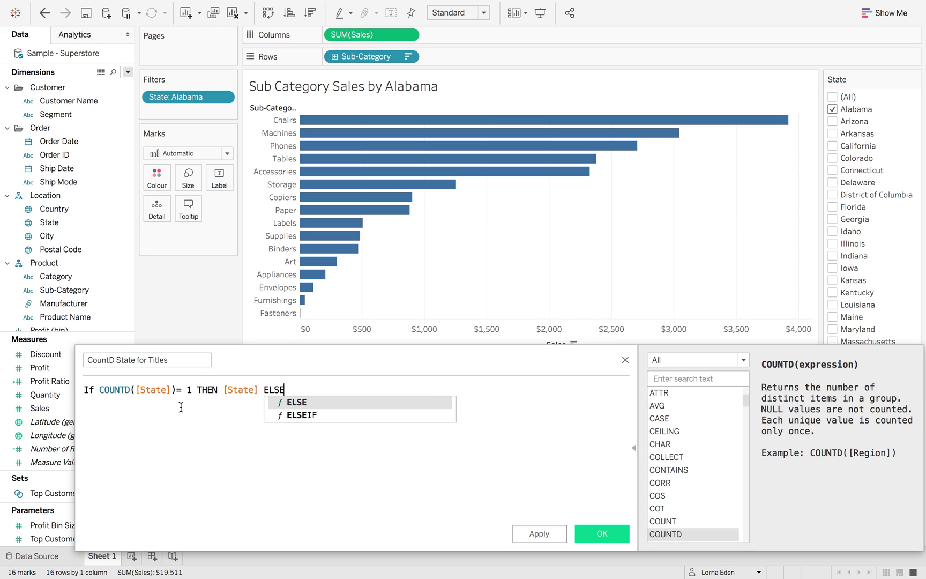
{"action": "type", "text": "'Al"}
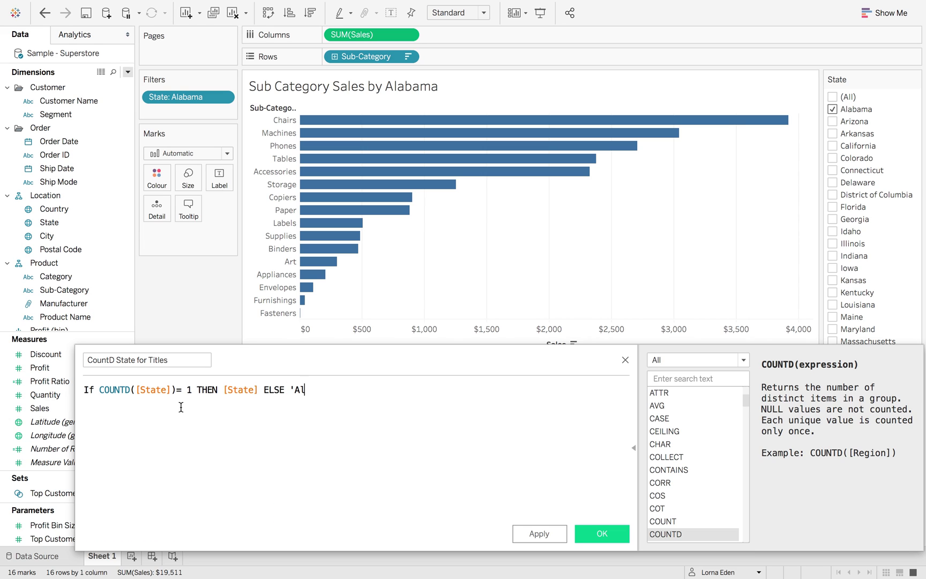
{"action": "type", "text": "l States' END"}
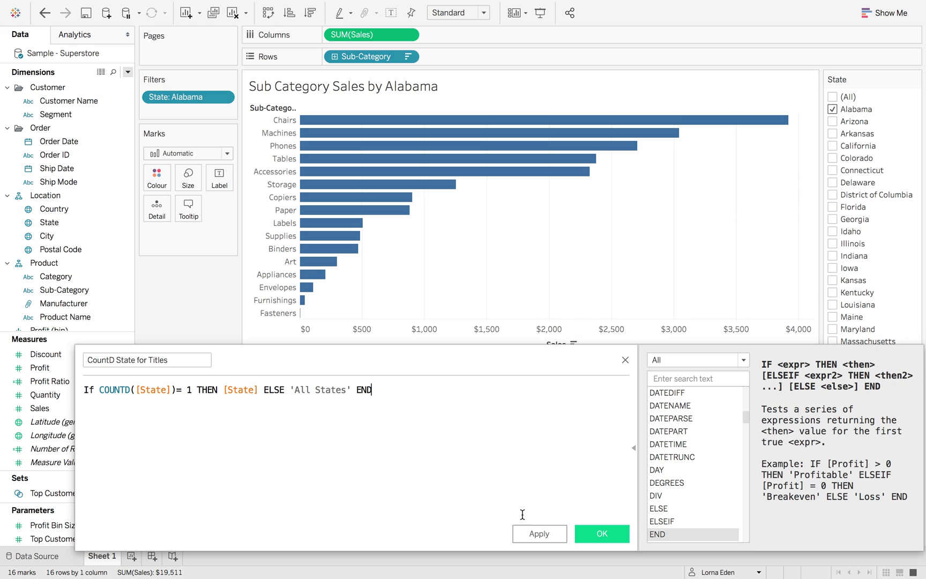
Wrap the THEN [State] in MIN() and save the calculation.
{"action": "left_click", "coordinate": [223, 389]}
{"action": "type", "text": "MIN("}
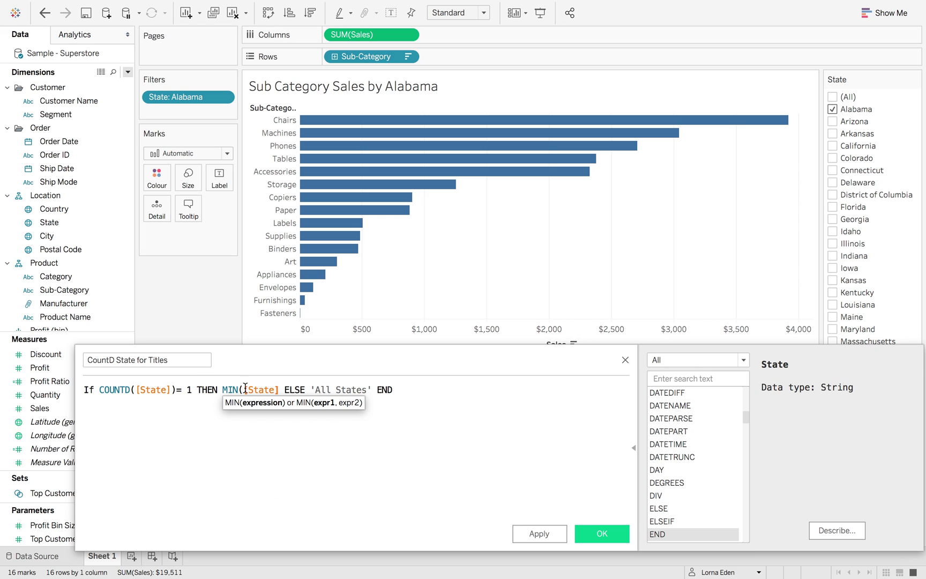
{"action": "left_click", "coordinate": [280, 390]}
{"action": "type", "text": ")"}
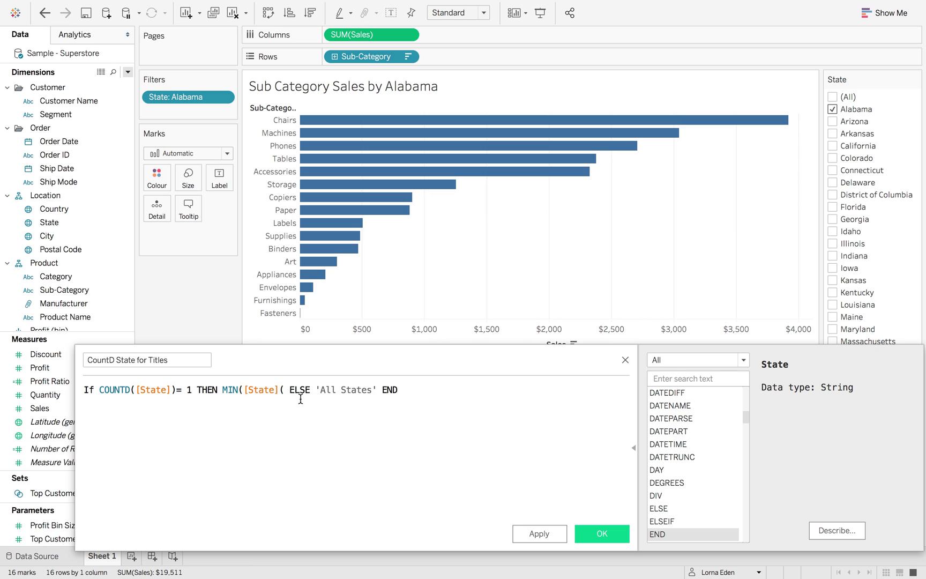
{"action": "left_click", "coordinate": [599, 536]}
Create Sheet 2 with Sub-Category on Rows and a State filter card.
{"action": "left_click", "coordinate": [130, 557]}
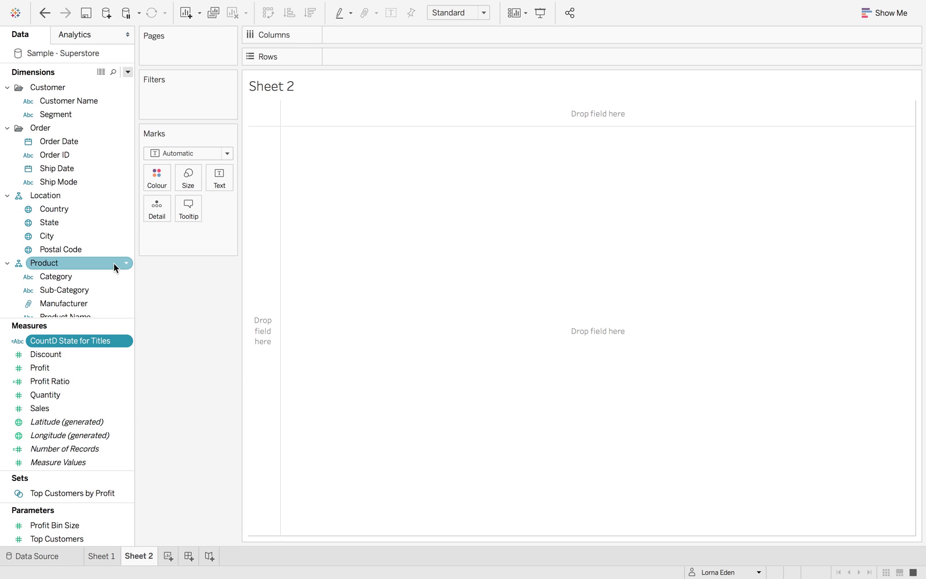
{"action": "left_click", "coordinate": [74, 292]}
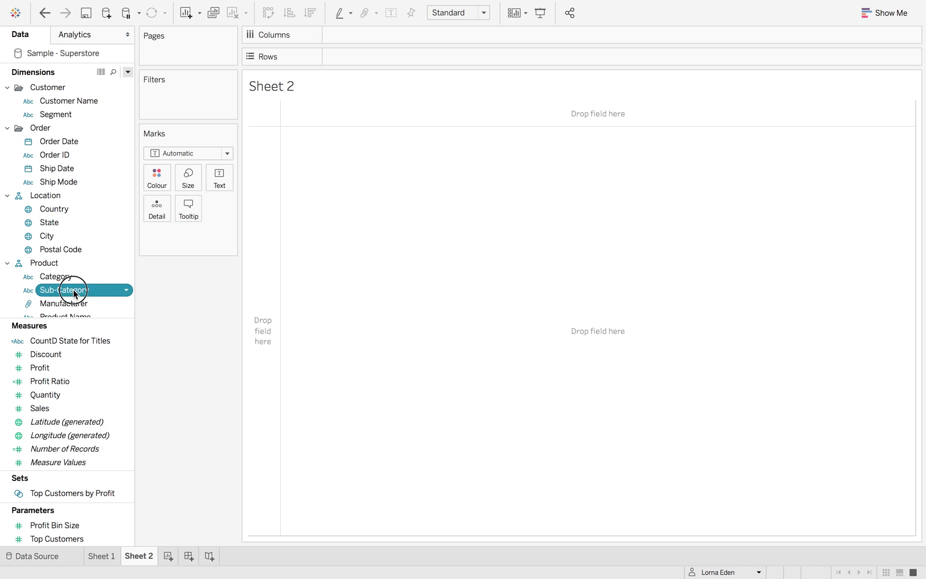
{"action": "left_click_drag", "start_coordinate": [74, 292], "coordinate": [272, 265]}
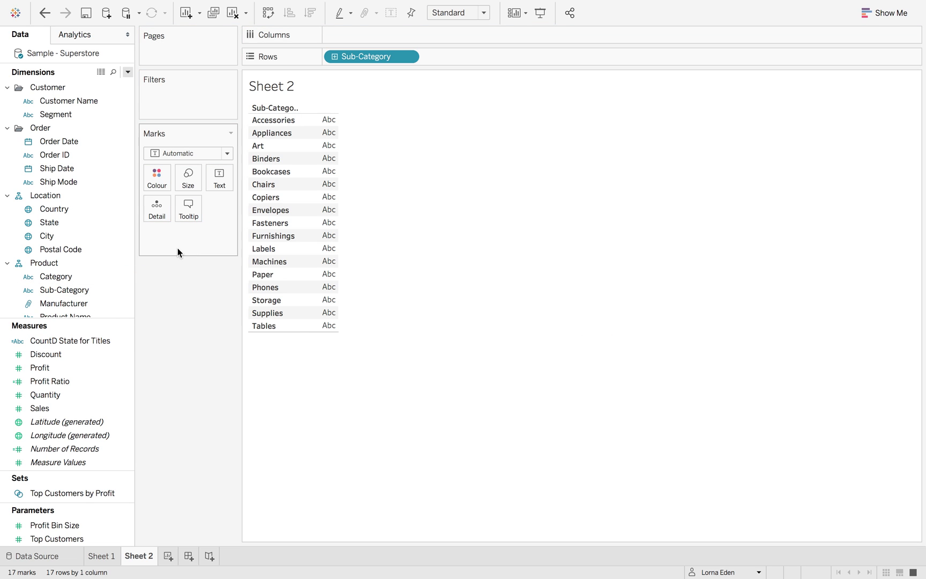
{"action": "right_click", "coordinate": [66, 223]}
{"action": "left_click", "coordinate": [99, 252]}
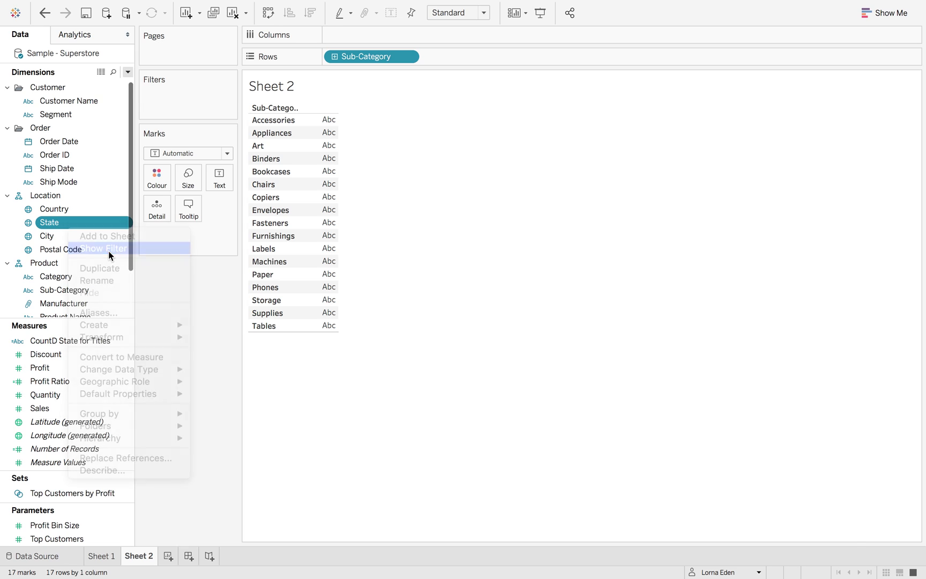
Label the rows with CountD State for Titles and widen the text column.
{"action": "left_click_drag", "start_coordinate": [72, 341], "coordinate": [319, 209]}
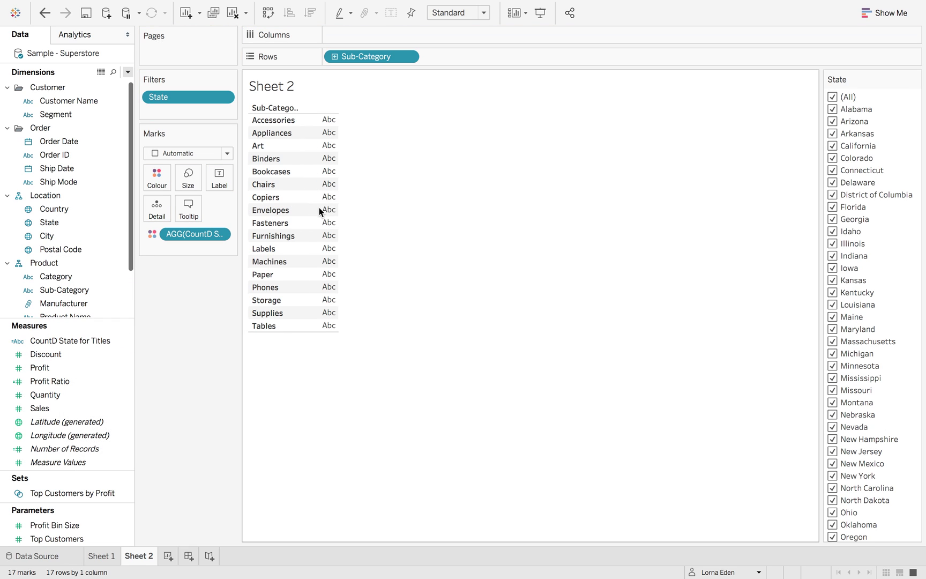
{"action": "left_click_drag", "start_coordinate": [207, 236], "coordinate": [213, 180]}
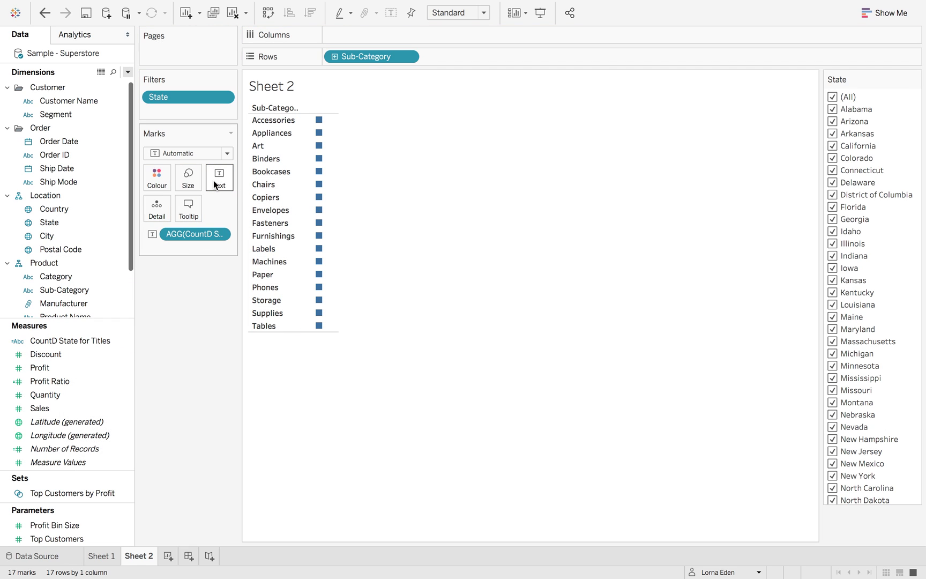
{"action": "left_click", "coordinate": [340, 168]}
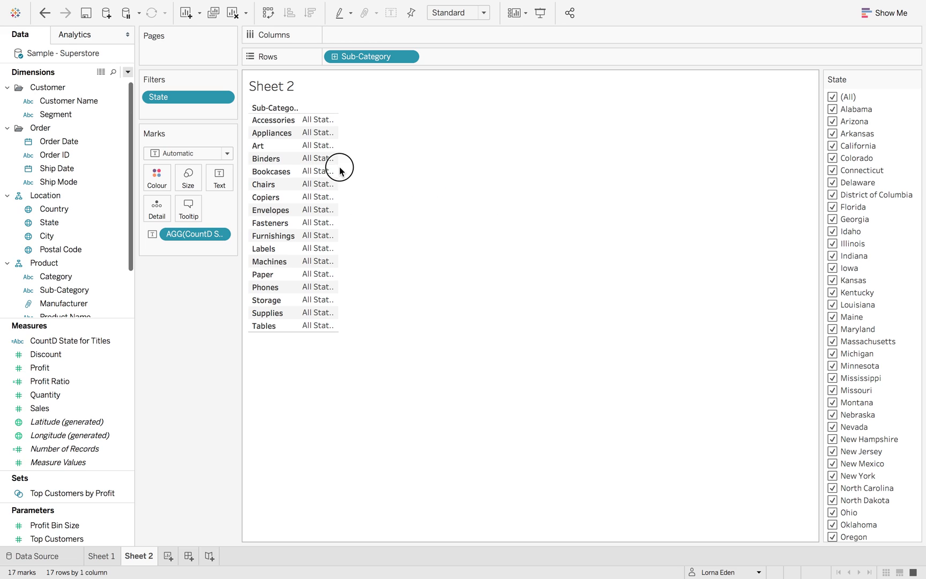
{"action": "left_click_drag", "start_coordinate": [337, 169], "coordinate": [399, 172]}
Filter Sheet 2 to Alabama and Arizona so Bookcases shows Arizona and Copiers shows Alabama.
{"action": "left_click", "coordinate": [833, 97]}
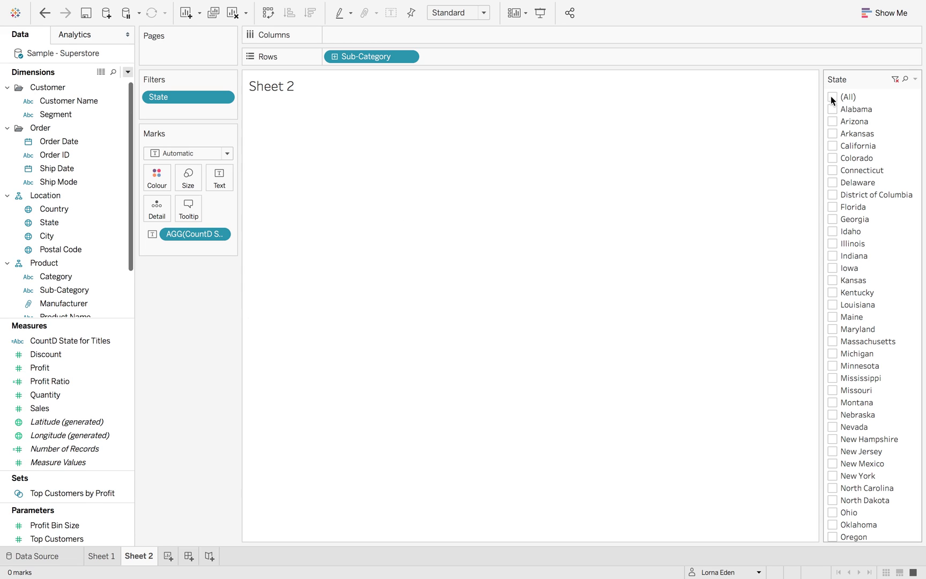
{"action": "left_click", "coordinate": [832, 108]}
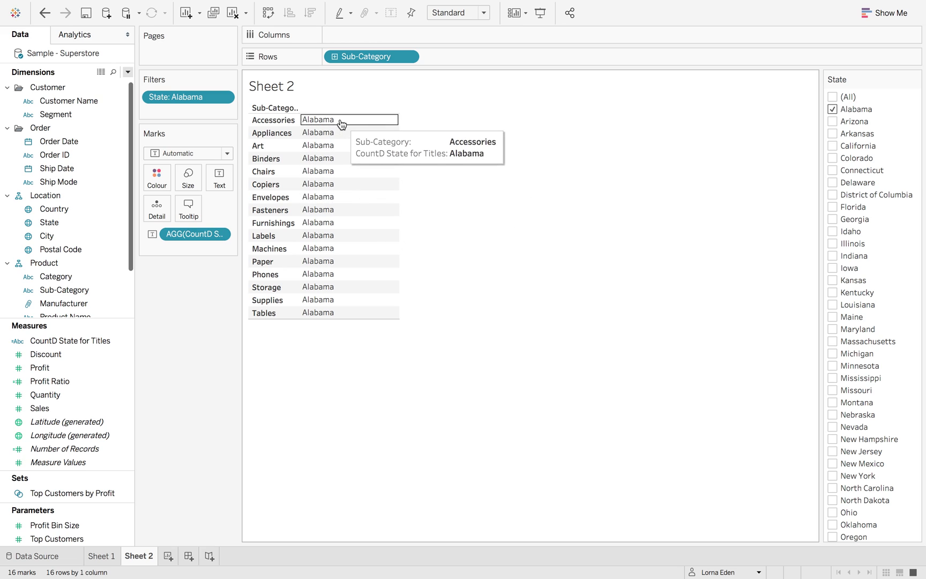
{"action": "left_click", "coordinate": [832, 121]}
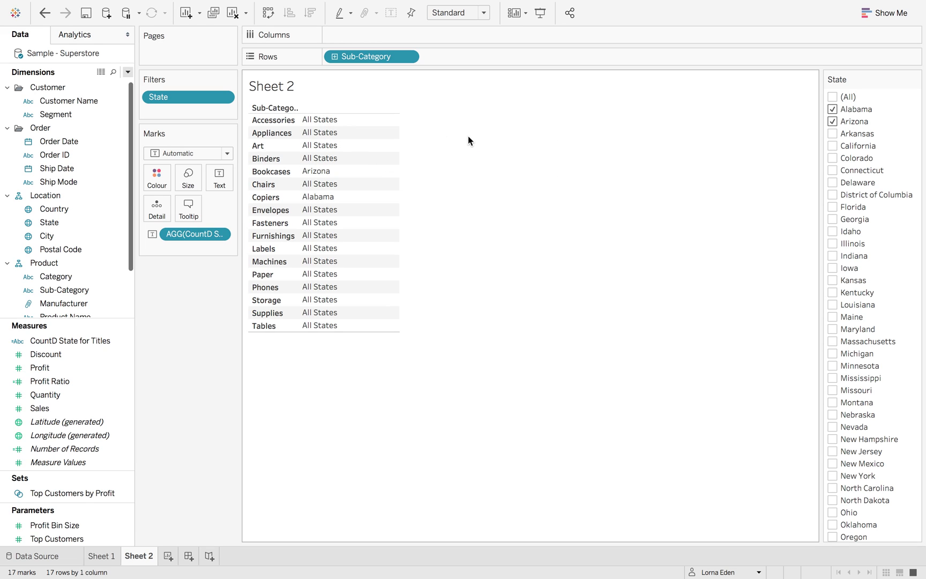
{"action": "mouse_move", "coordinate": [347, 173]}
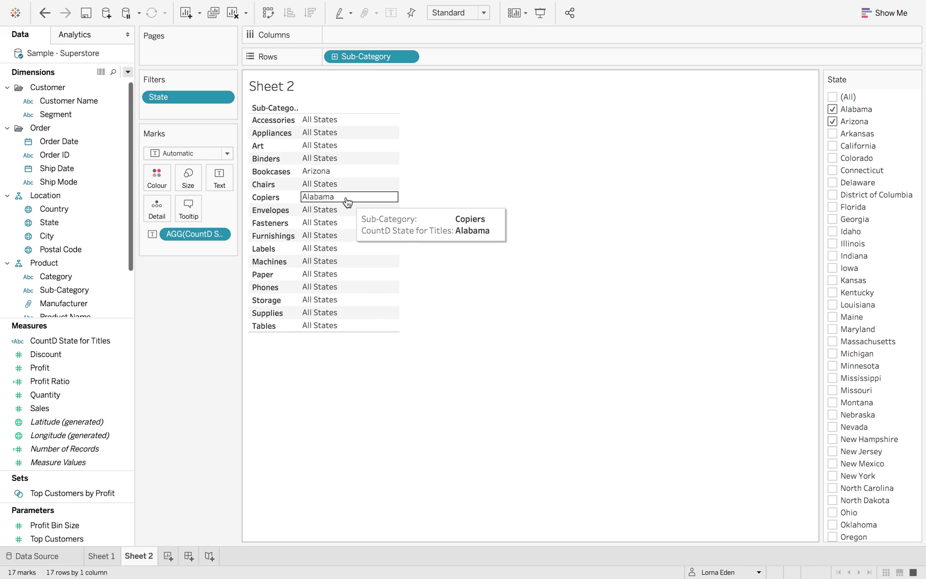
Edit CountD State for Titles, starting an EXCLUDE [Sub-Category] expression before COUNTD.
{"action": "right_click", "coordinate": [111, 337]}
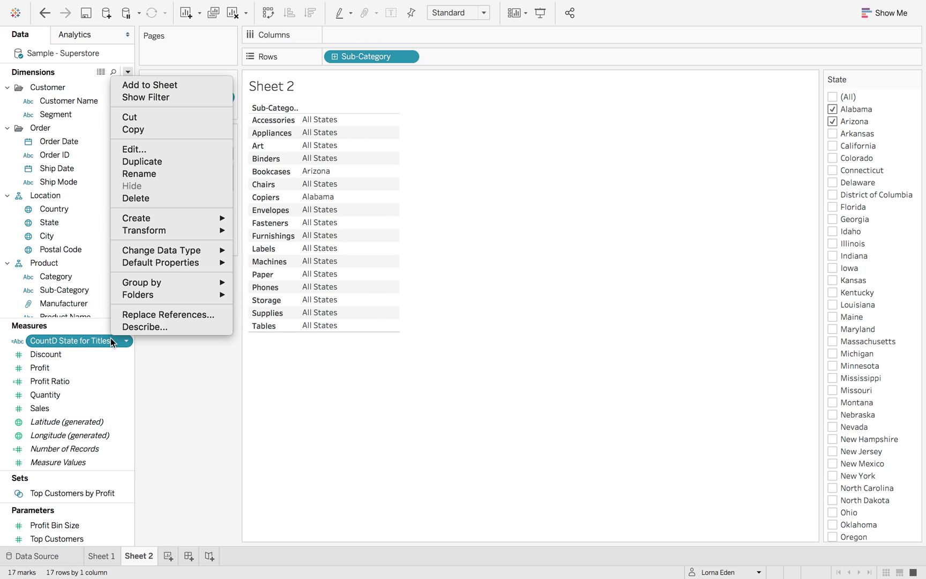
{"action": "left_click", "coordinate": [182, 149]}
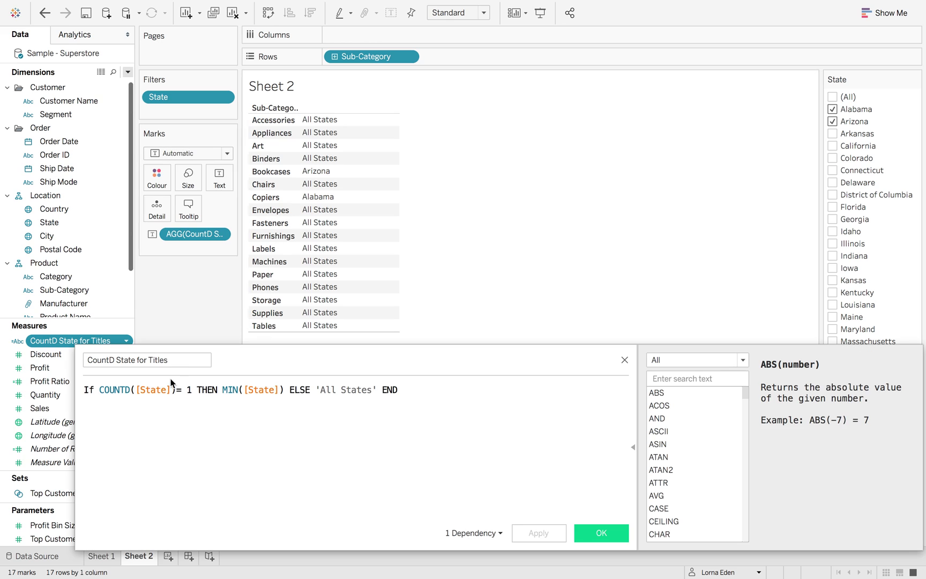
{"action": "left_click", "coordinate": [102, 390]}
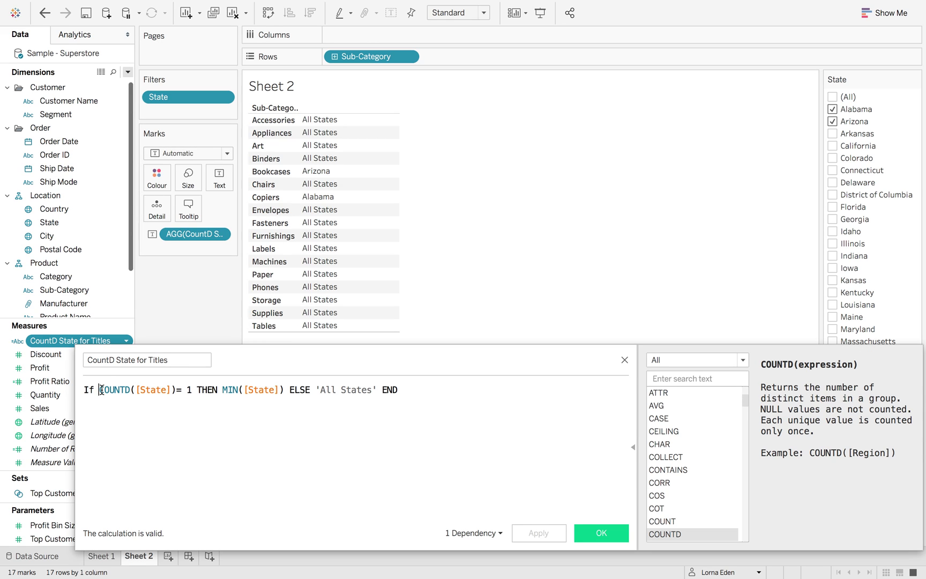
{"action": "type", "text": "EXC"}
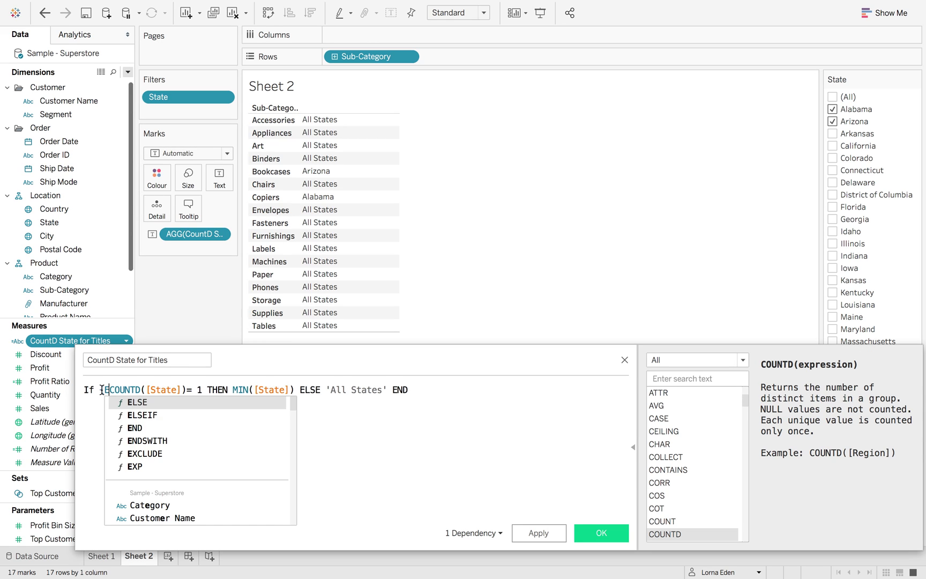
{"action": "key", "text": "Return"}
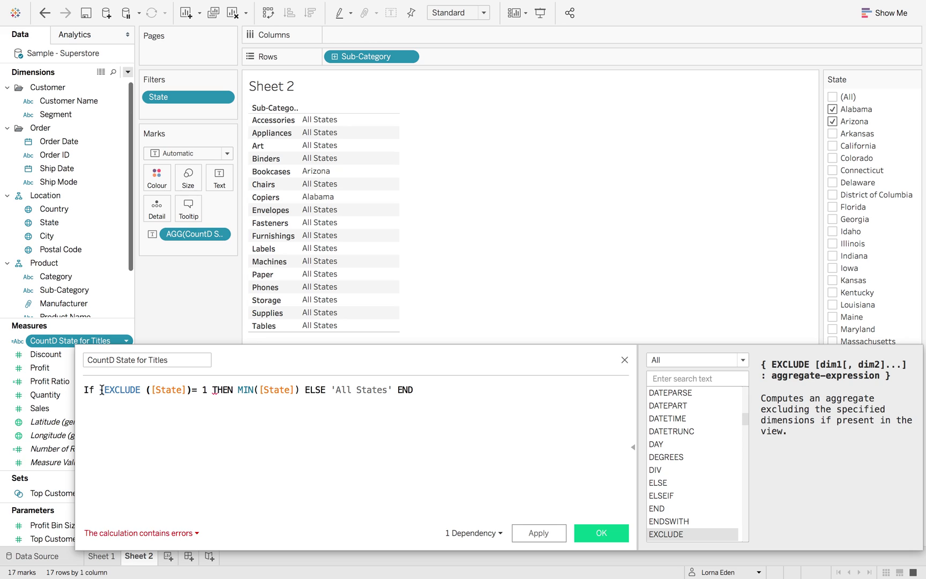
{"action": "type", "text": "sub"}
{"action": "key", "text": "Return"}
Complete {EXCLUDE [Sub-Category]:COUNTD([State])} and wrap it in MAX().
{"action": "type", "text": ":count"}
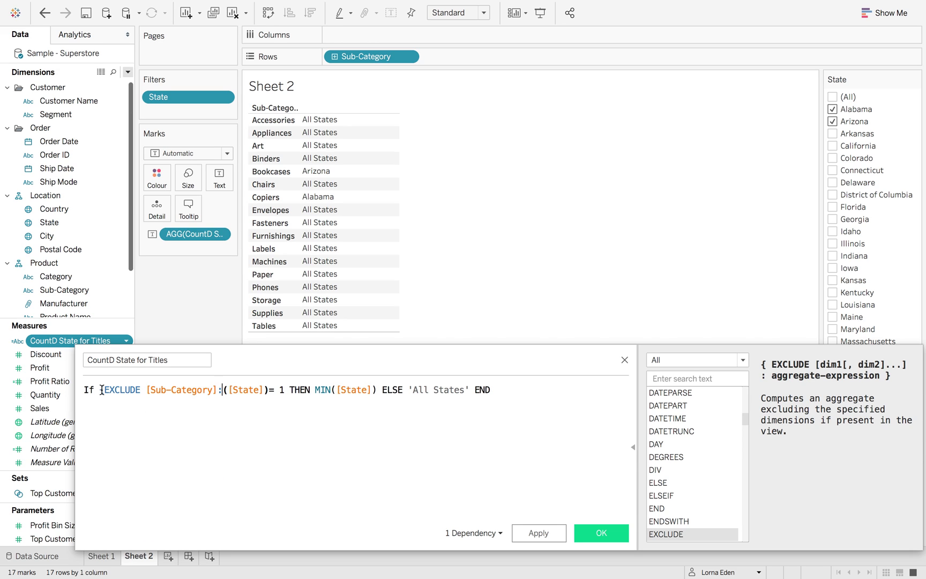
{"action": "key", "text": "Down"}
{"action": "key", "text": "Return"}
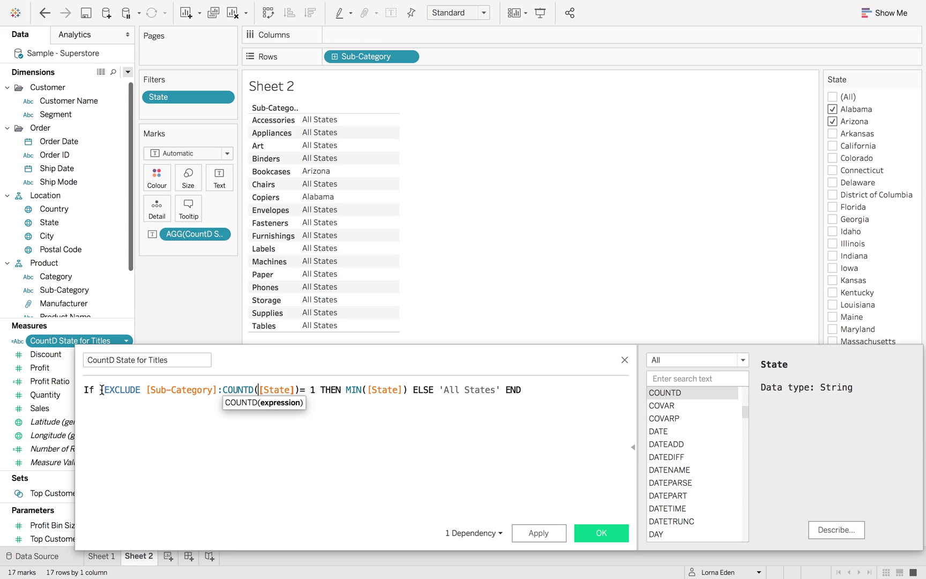
{"action": "key", "text": "Right"}
{"action": "key", "text": "Right"}
{"action": "key", "text": "Right"}
{"action": "key", "text": "Right"}
{"action": "key", "text": "Right"}
{"action": "key", "text": "Right"}
{"action": "key", "text": "Right"}
{"action": "key", "text": "Right"}
{"action": "type", "text": "}"}
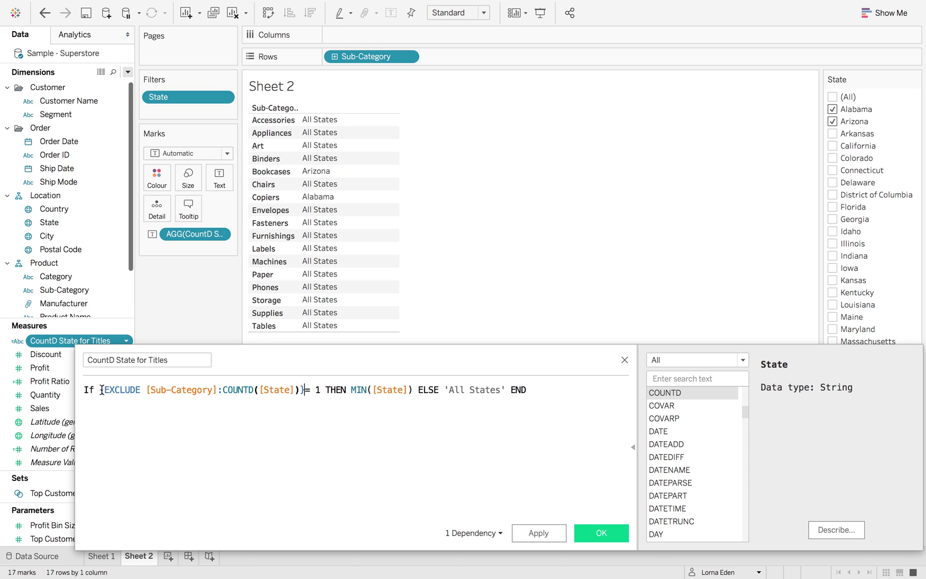
{"action": "left_click", "coordinate": [101, 389]}
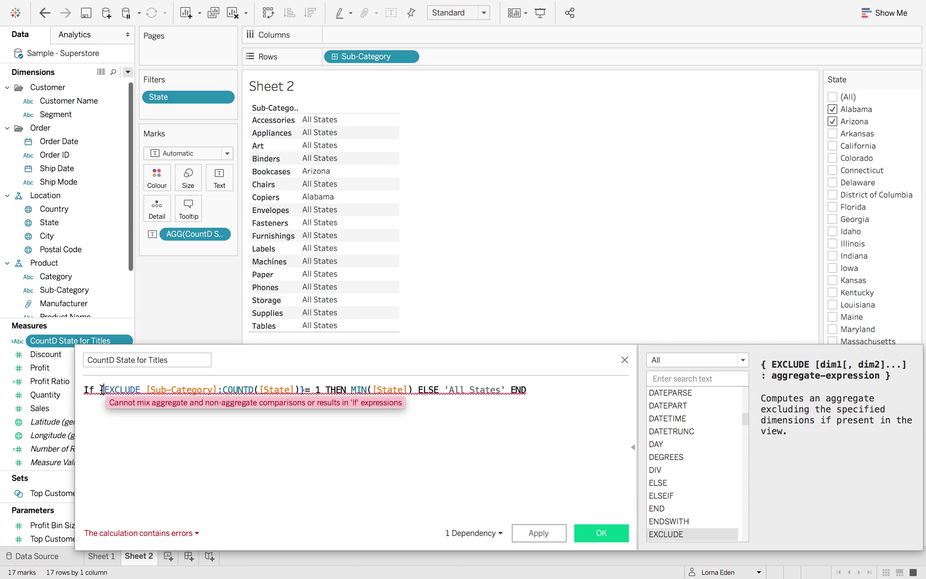
{"action": "type", "text": "MAX"}
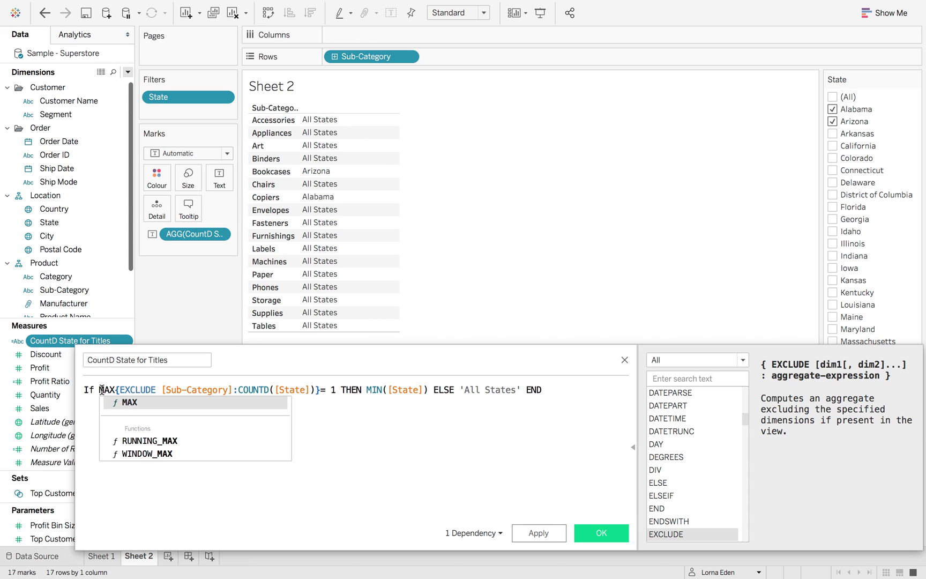
{"action": "type", "text": "("}
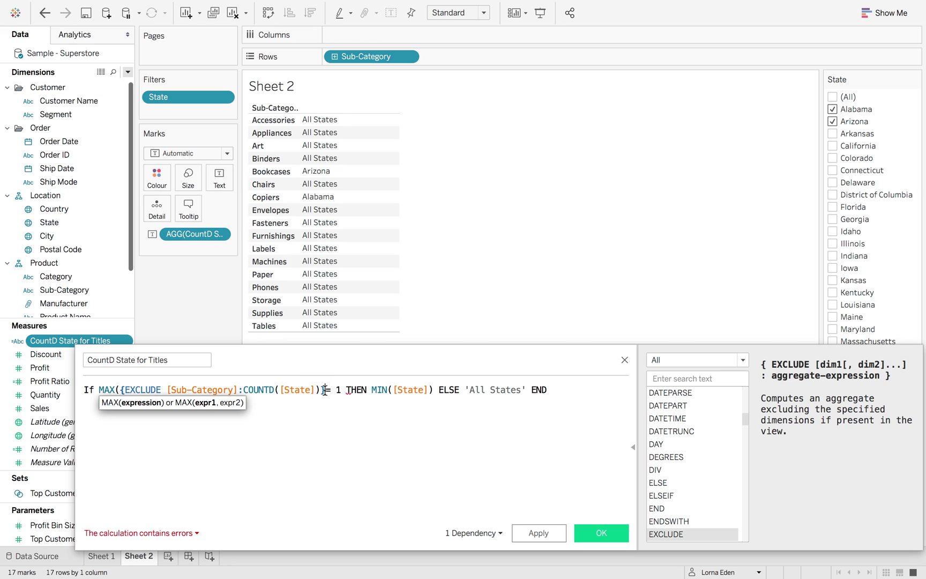
{"action": "type", "text": ")"}
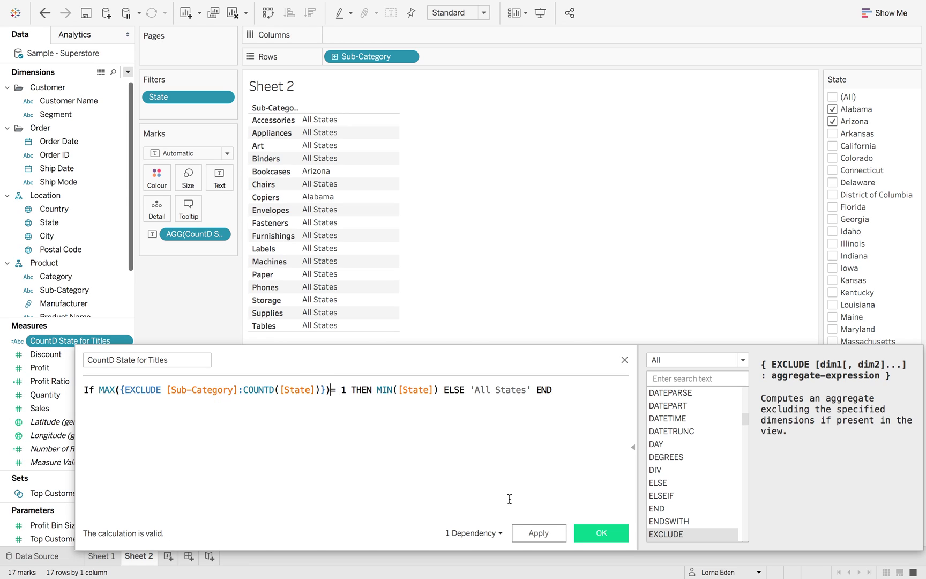
Apply the formula and add a new ELSEIF line before ELSE.
{"action": "left_click", "coordinate": [537, 532]}
{"action": "mouse_move", "coordinate": [348, 180]}
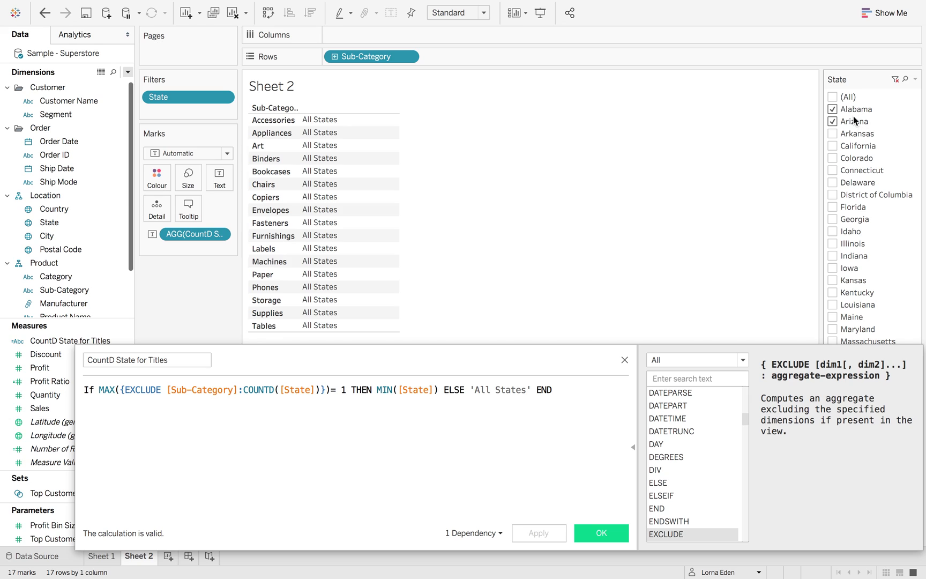
{"action": "left_click", "coordinate": [444, 390]}
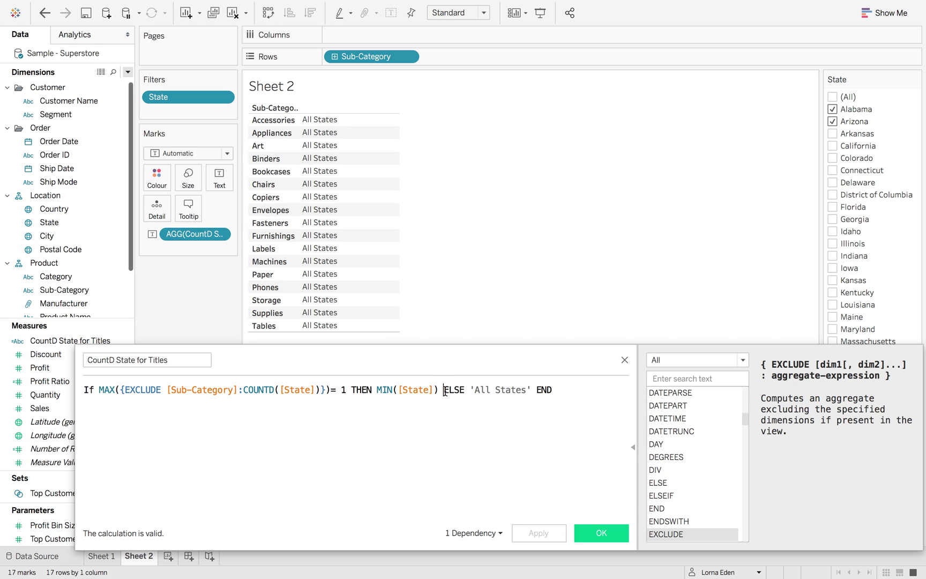
{"action": "key", "text": "Return"}
{"action": "key", "text": "Return"}
{"action": "type", "text": "ES"}
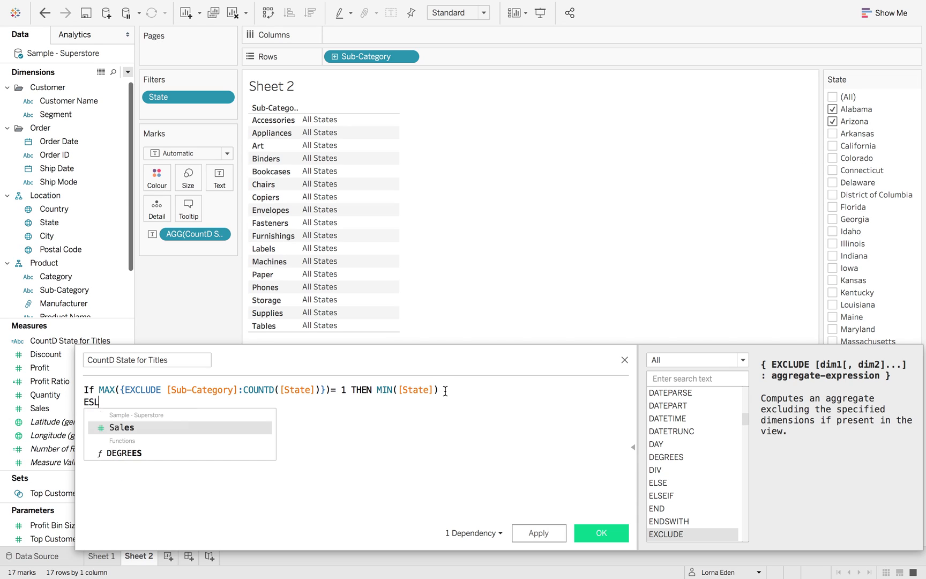
{"action": "key", "text": "BackSpace"}
{"action": "type", "text": "LSEIF"}
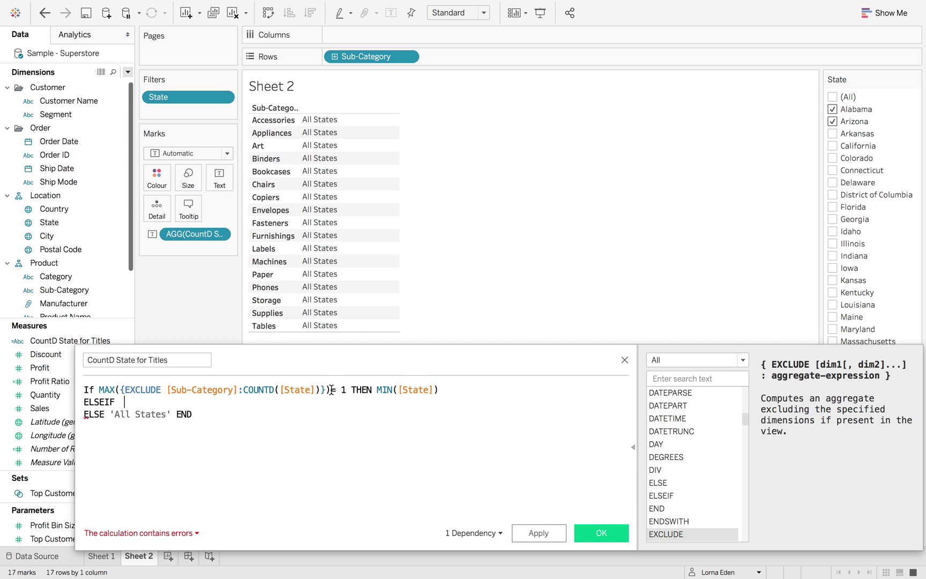
Copy the MAX EXCLUDE expression from line one to follow ELSEIF.
{"action": "left_click", "coordinate": [310, 390]}
{"action": "left_click_drag", "start_coordinate": [330, 389], "coordinate": [98, 369]}
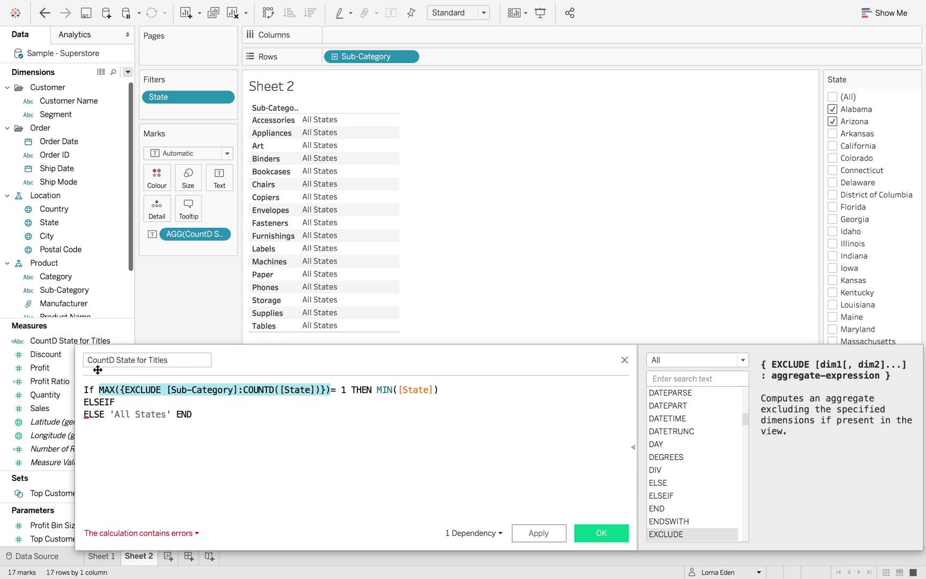
{"action": "key", "text": "super+c"}
{"action": "left_click", "coordinate": [136, 402]}
{"action": "key", "text": "super+v"}
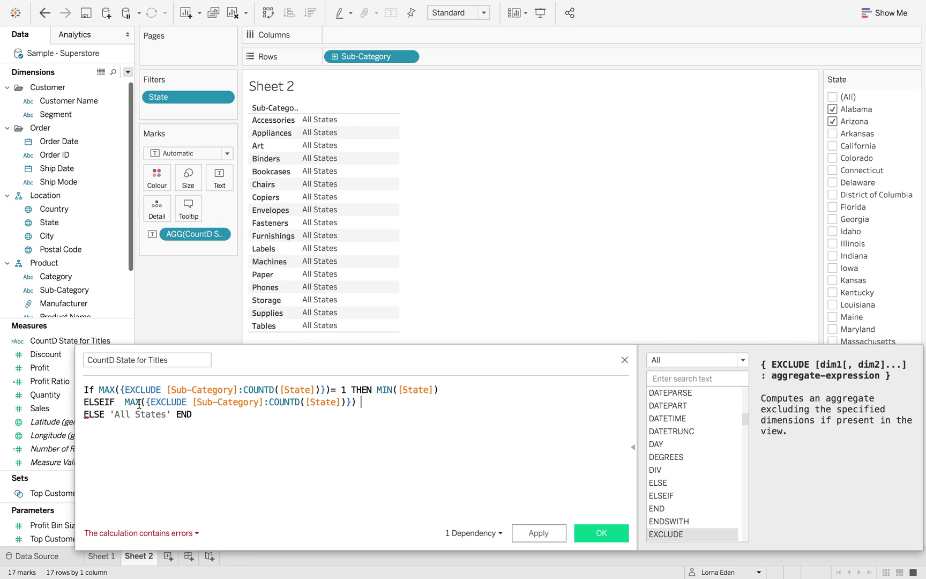
Compare it against MAX({COUNTD([State])}).
{"action": "type", "text": "{"}
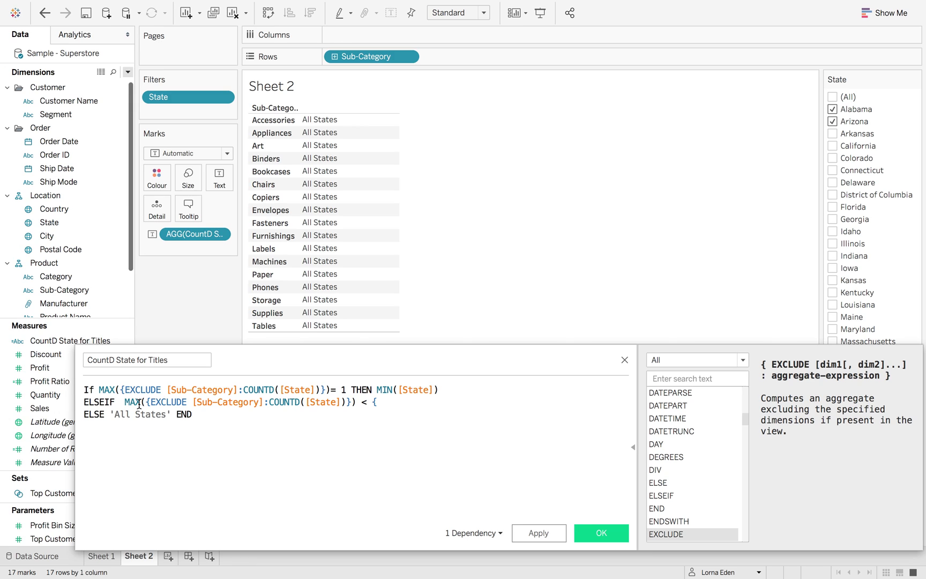
{"action": "type", "text": "countd"}
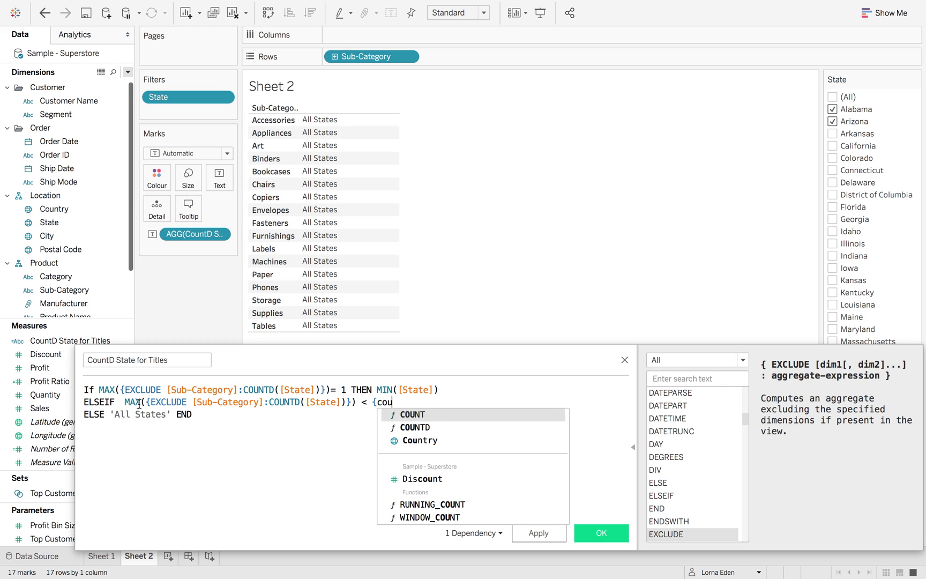
{"action": "key", "text": "Return"}
{"action": "type", "text": "stat"}
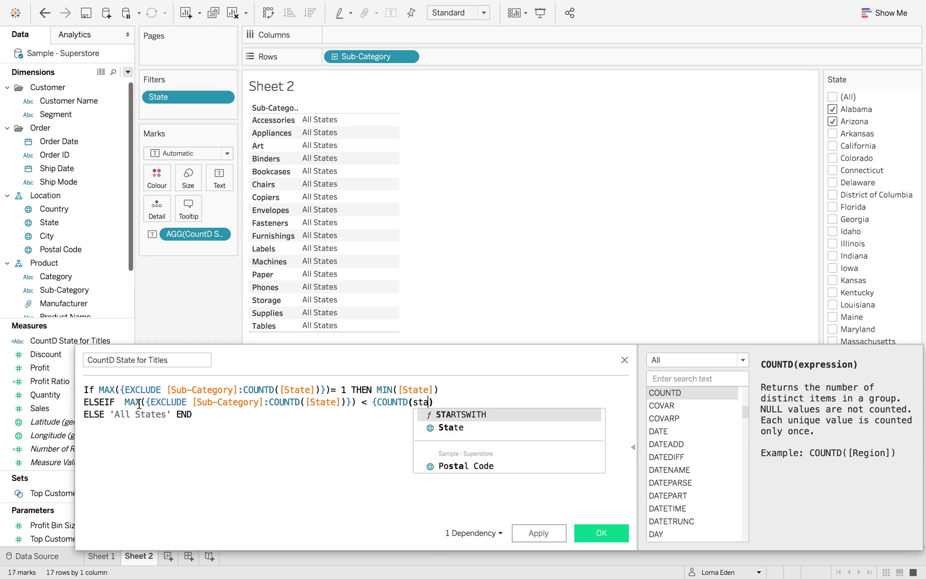
{"action": "key", "text": "Return"}
{"action": "type", "text": "}"}
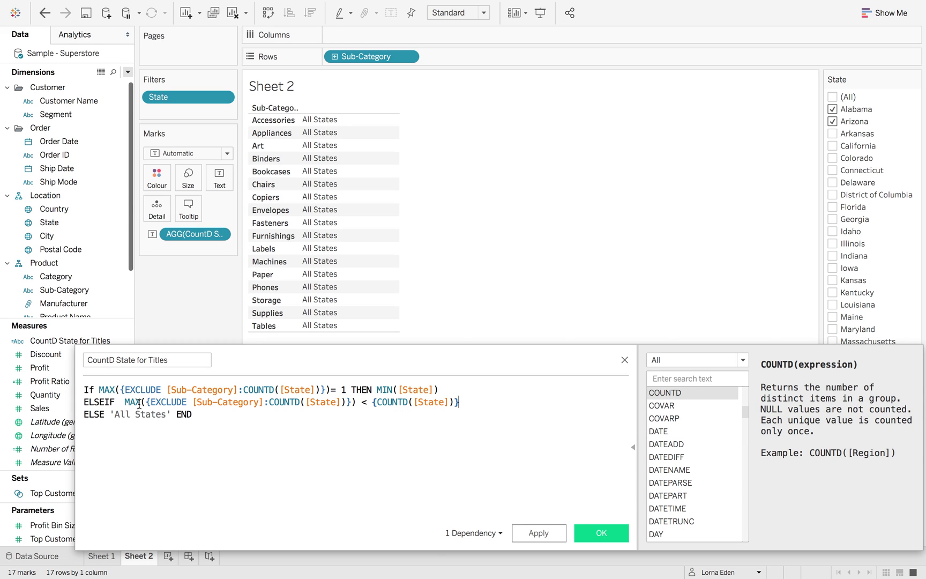
{"action": "key", "text": "Left"}
{"action": "key", "text": "Left"}
{"action": "key", "text": "Left"}
{"action": "key", "text": "Left"}
{"action": "key", "text": "Left"}
{"action": "key", "text": "Left"}
{"action": "key", "text": "Left"}
{"action": "key", "text": "Left"}
{"action": "key", "text": "Left"}
{"action": "key", "text": "Left"}
{"action": "key", "text": "Left"}
{"action": "key", "text": "Left"}
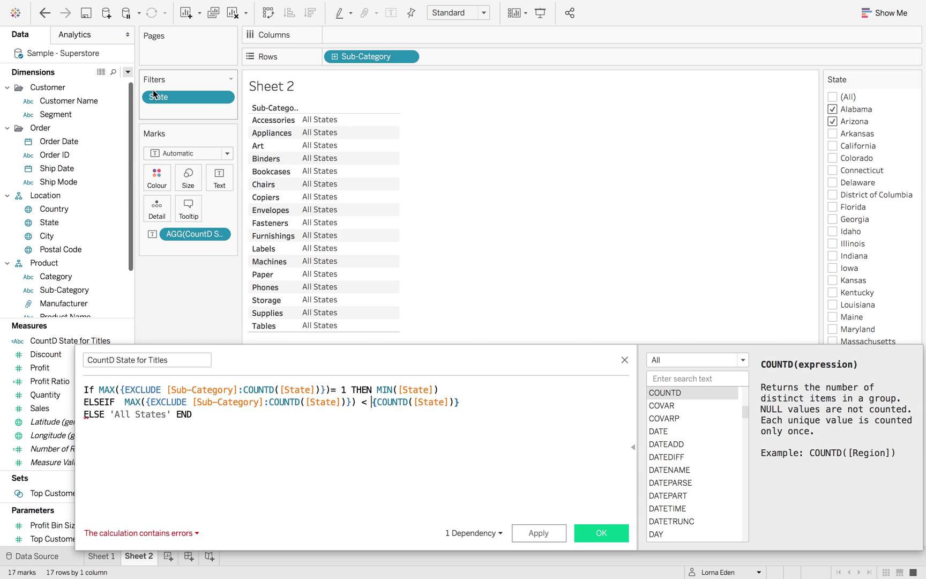
{"action": "type", "text": "MAX"}
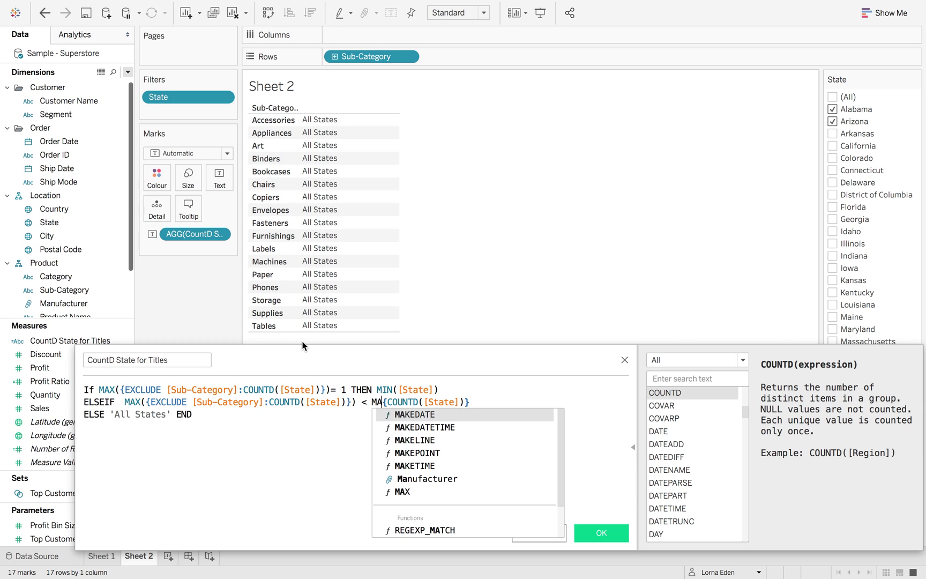
{"action": "key", "text": "Return"}
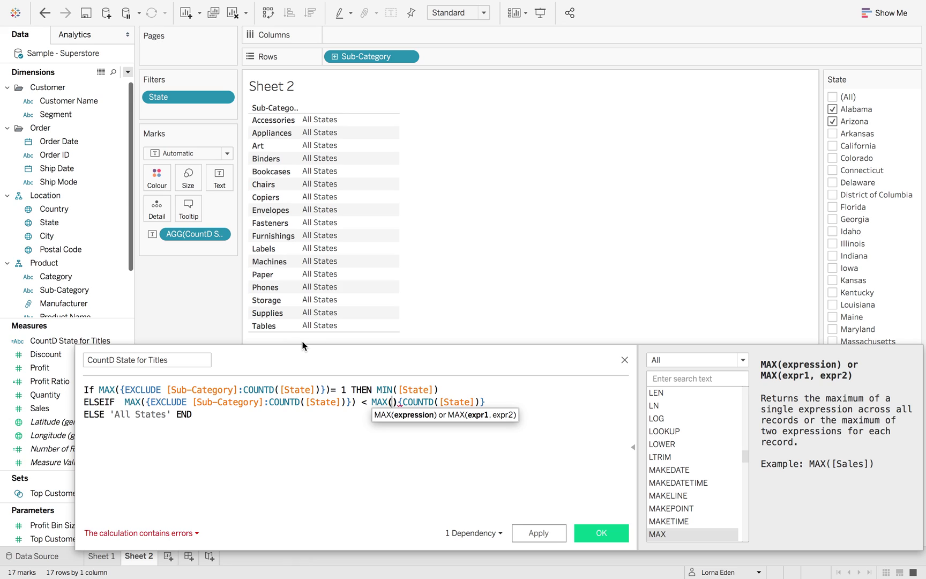
Fix the extra parenthesis and finish the branch with ) THEN 'Multiple States'.
{"action": "key", "text": "Delete"}
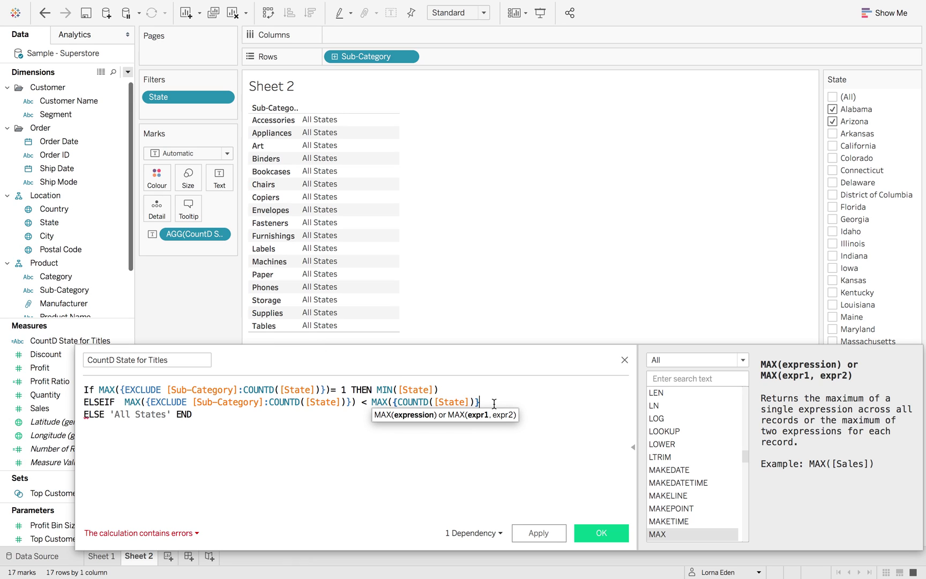
{"action": "type", "text": ") THEN"}
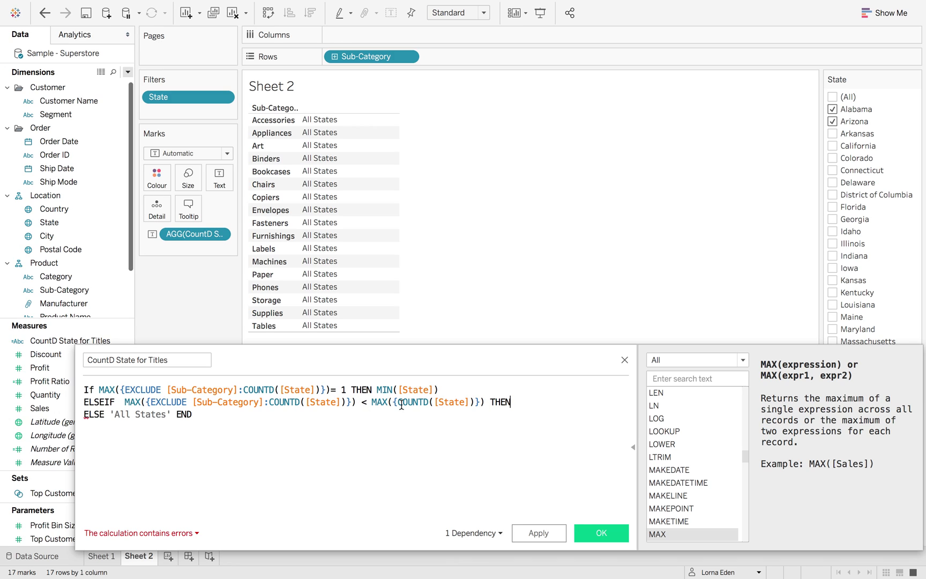
{"action": "type", "text": "'Mul"}
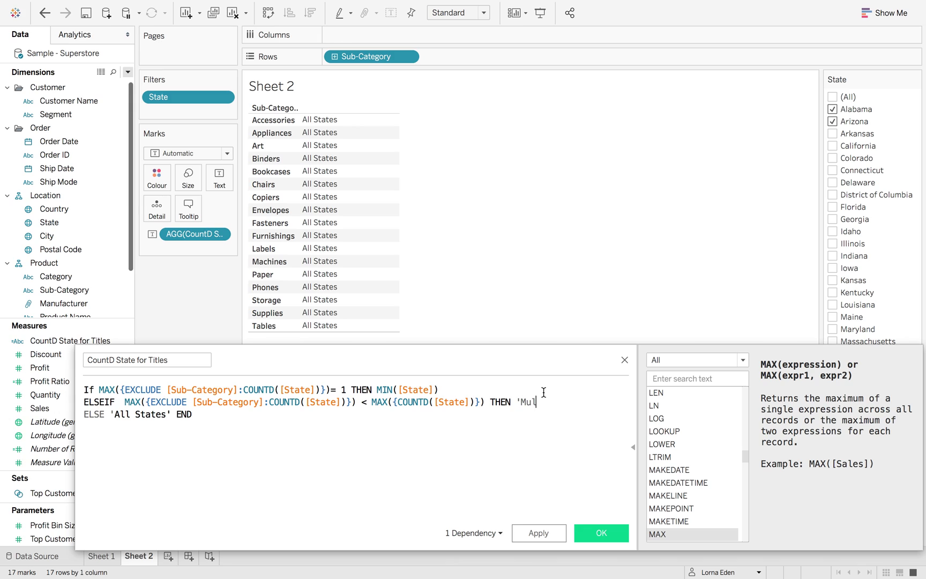
{"action": "type", "text": "tiple States'"}
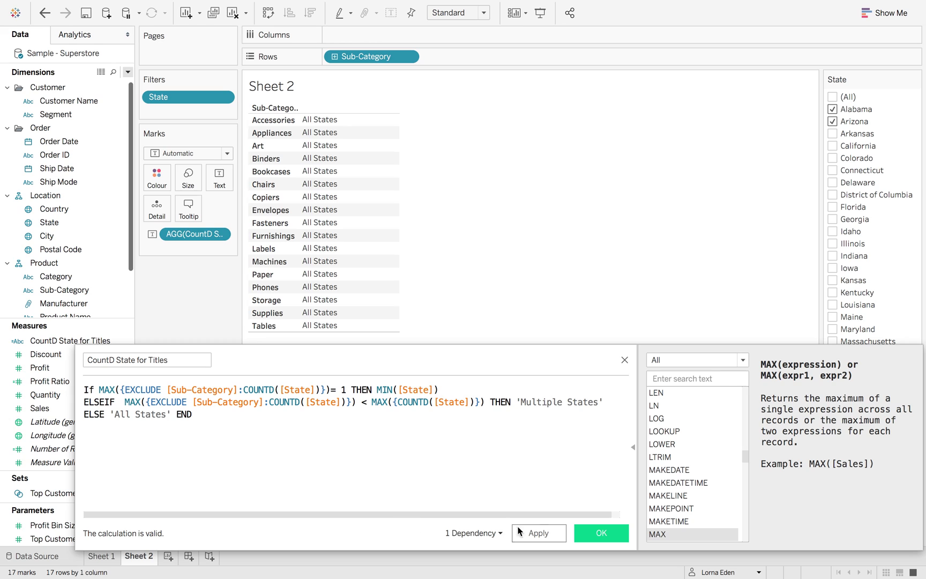
Apply the formula and test it with Arkansas, California and then all states.
{"action": "left_click", "coordinate": [546, 534]}
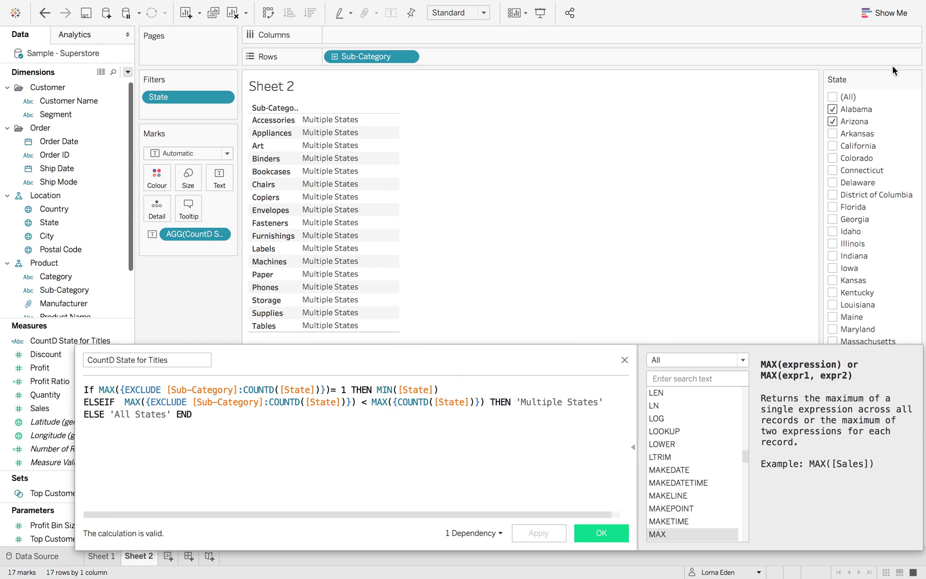
{"action": "left_click", "coordinate": [833, 134]}
{"action": "left_click", "coordinate": [833, 147]}
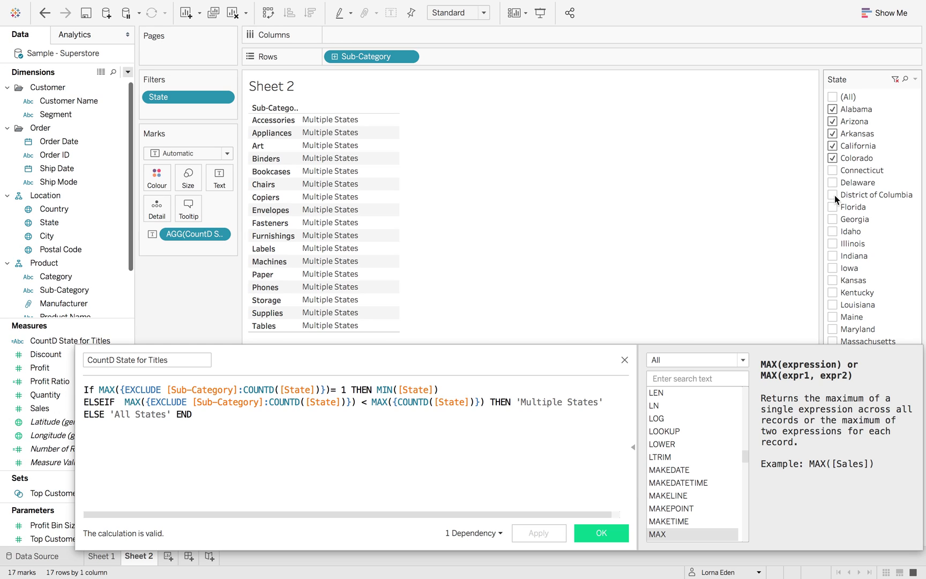
{"action": "left_click", "coordinate": [832, 97]}
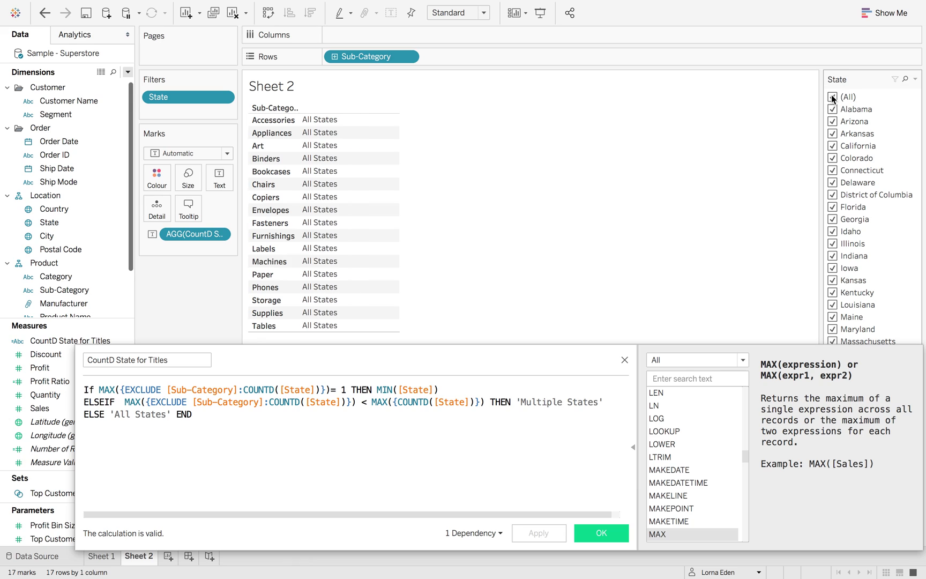
Filter to Alabama only, save the calculation, and return to Sheet 1.
{"action": "left_click", "coordinate": [832, 98]}
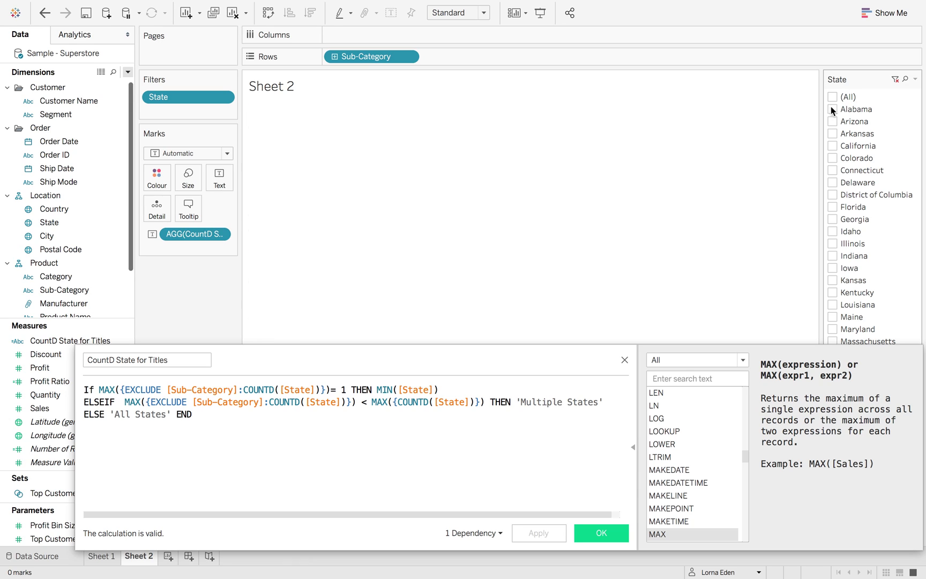
{"action": "left_click", "coordinate": [832, 109]}
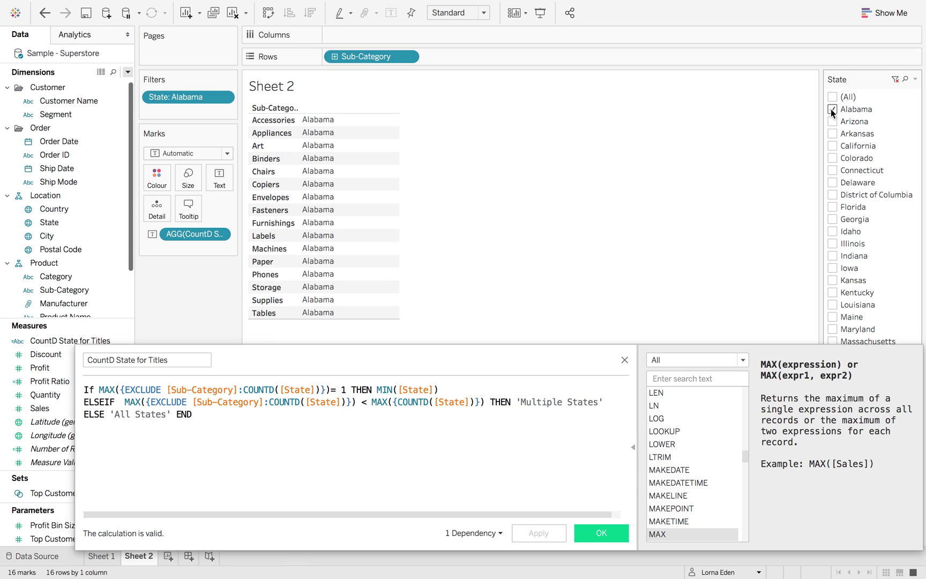
{"action": "left_click", "coordinate": [598, 533]}
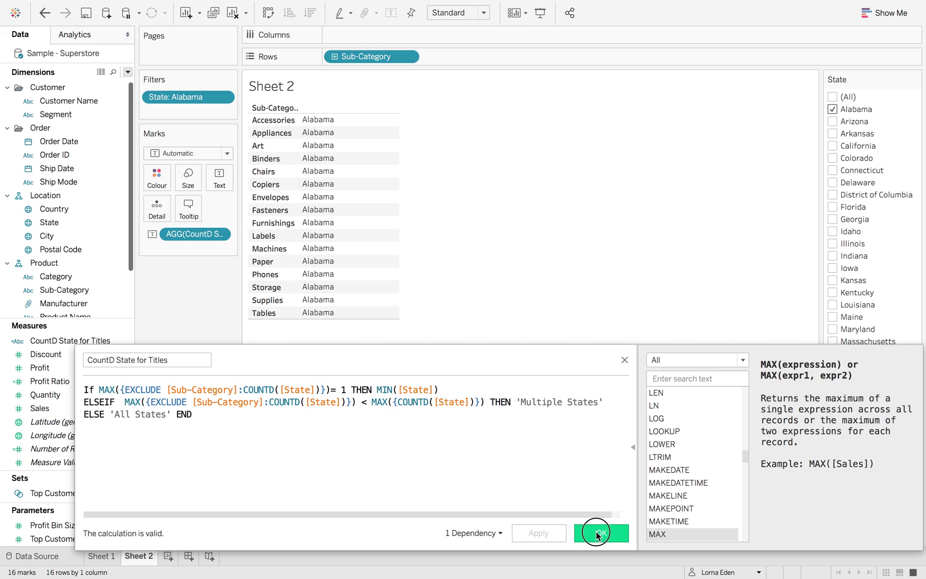
{"action": "left_click", "coordinate": [106, 557]}
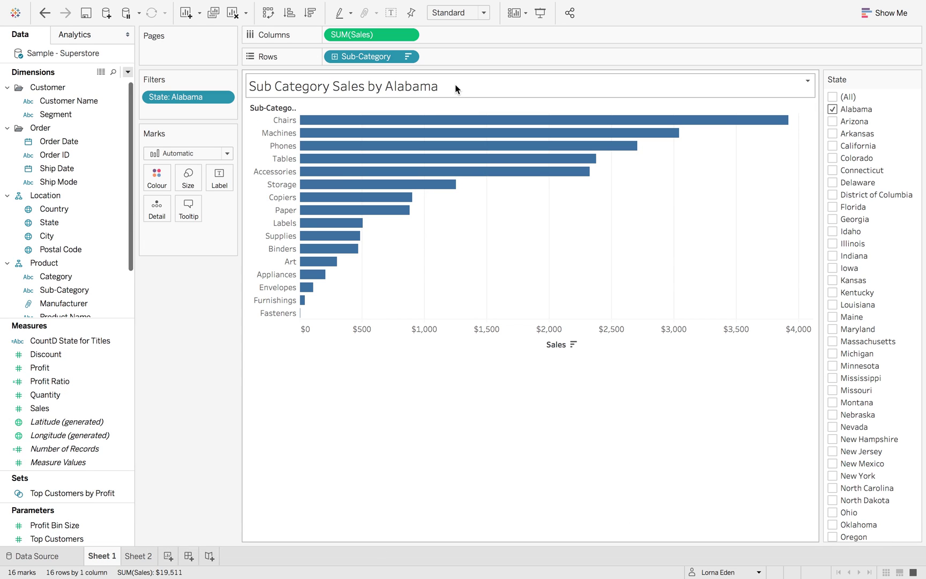
Add Arizona to the State filter and break the title before <State>.
{"action": "left_click", "coordinate": [833, 121]}
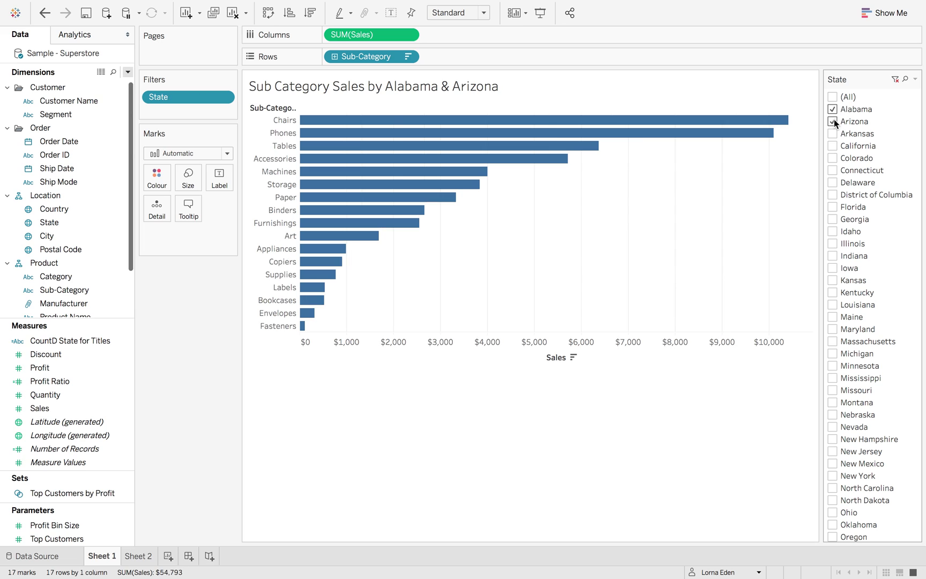
{"action": "double_click", "coordinate": [492, 85]}
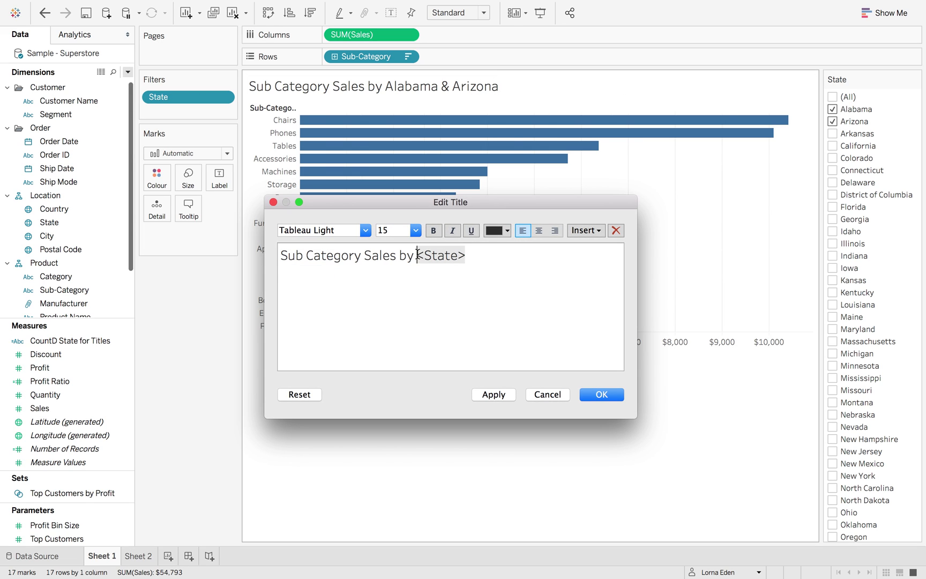
{"action": "key", "text": "Return"}
{"action": "left_click", "coordinate": [589, 231]}
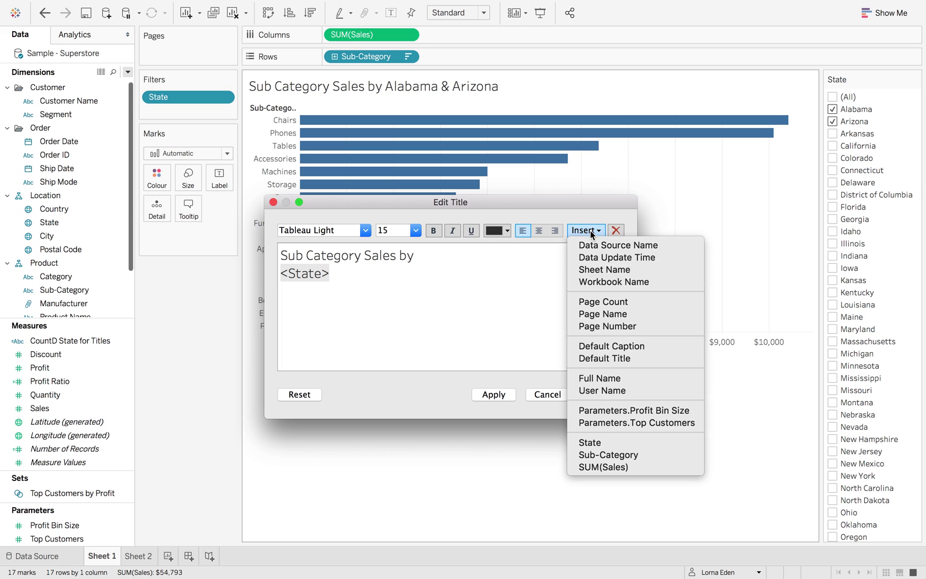
{"action": "left_click", "coordinate": [512, 382]}
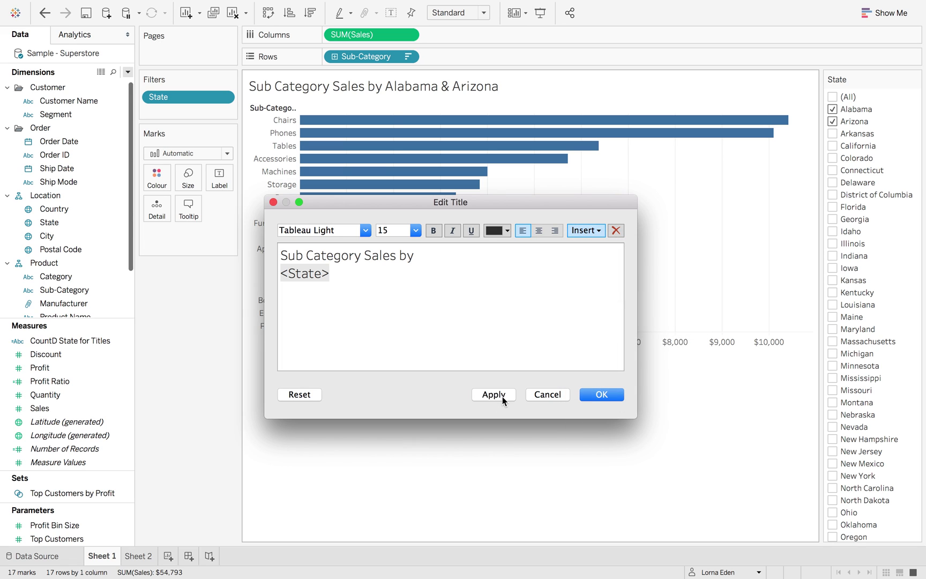
Apply the two-line title and add CountD State for Titles to Detail.
{"action": "left_click", "coordinate": [503, 398]}
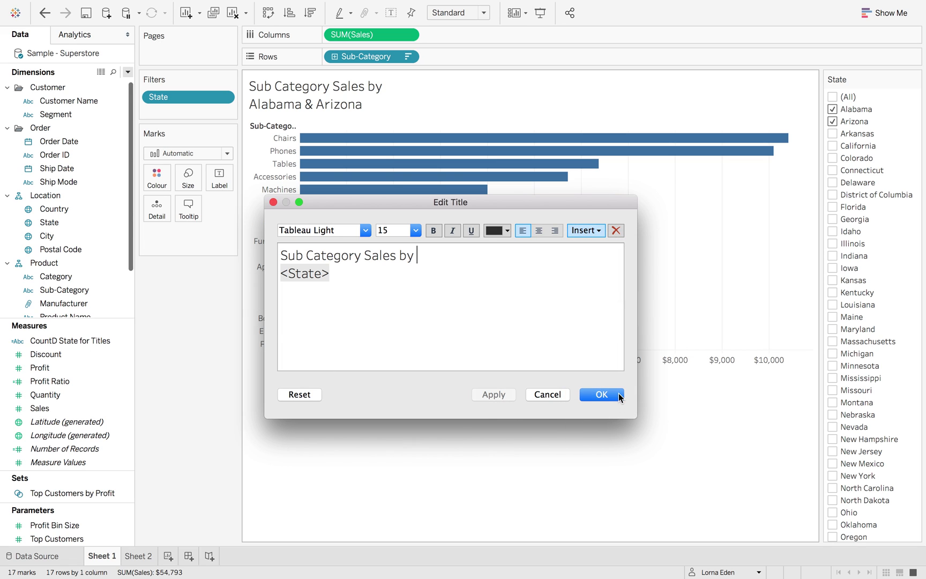
{"action": "left_click", "coordinate": [618, 396]}
{"action": "left_click_drag", "start_coordinate": [80, 341], "coordinate": [153, 214]}
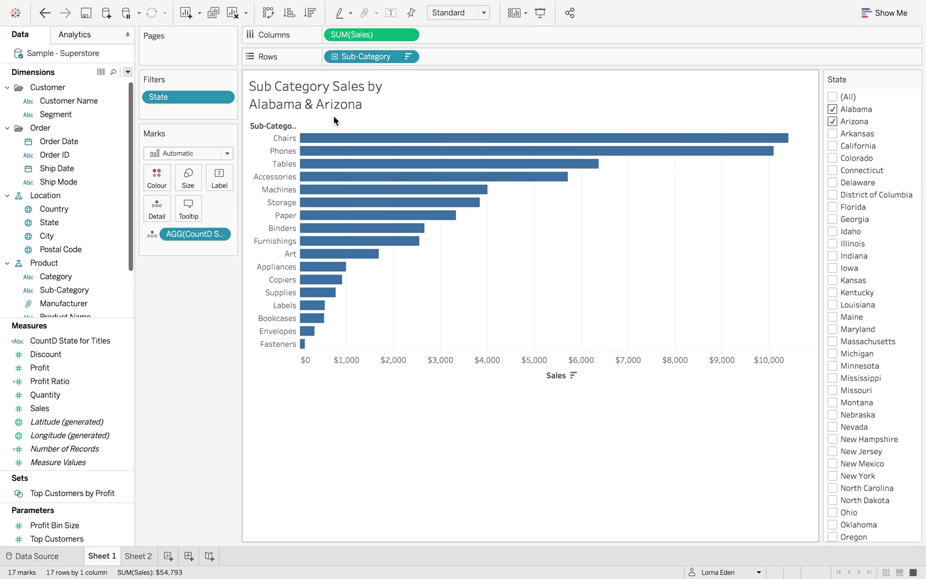
Insert AGG(CountD State for Titles) into the chart title right after 'Sales by'.
{"action": "double_click", "coordinate": [372, 87]}
{"action": "left_click", "coordinate": [440, 255]}
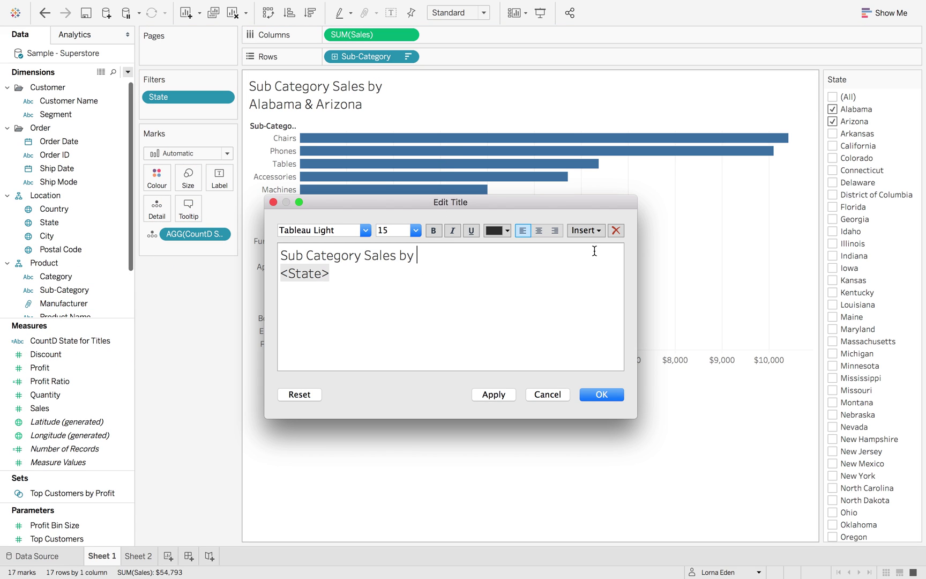
{"action": "left_click", "coordinate": [587, 231]}
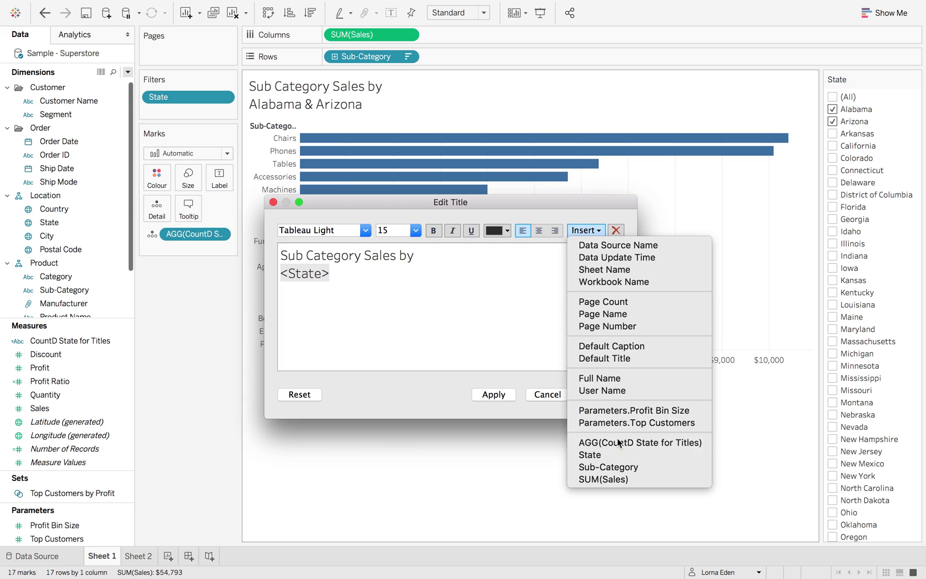
{"action": "left_click", "coordinate": [619, 442]}
{"action": "left_click", "coordinate": [596, 395]}
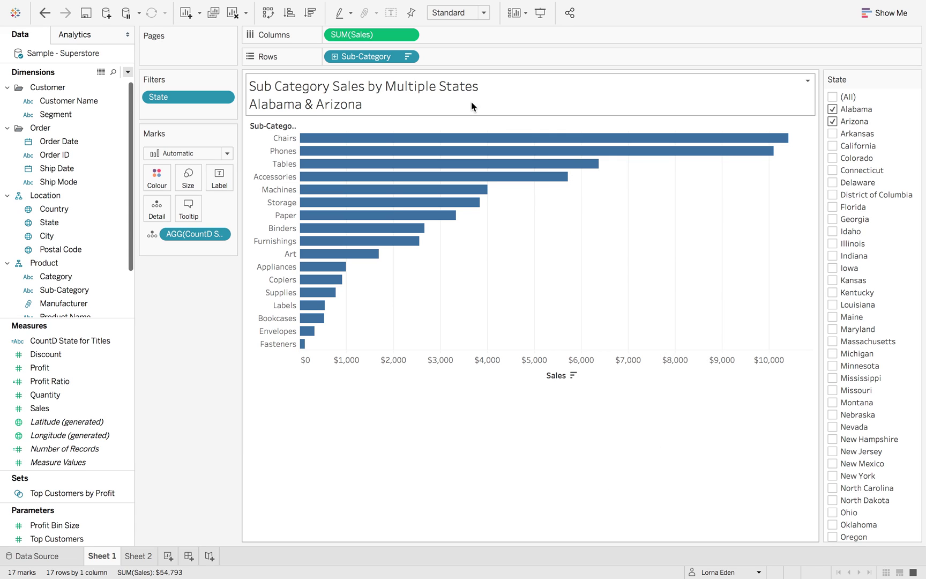
Test the title with Arkansas, California and Alabama-only filters, ending on (All) states.
{"action": "left_click", "coordinate": [831, 133]}
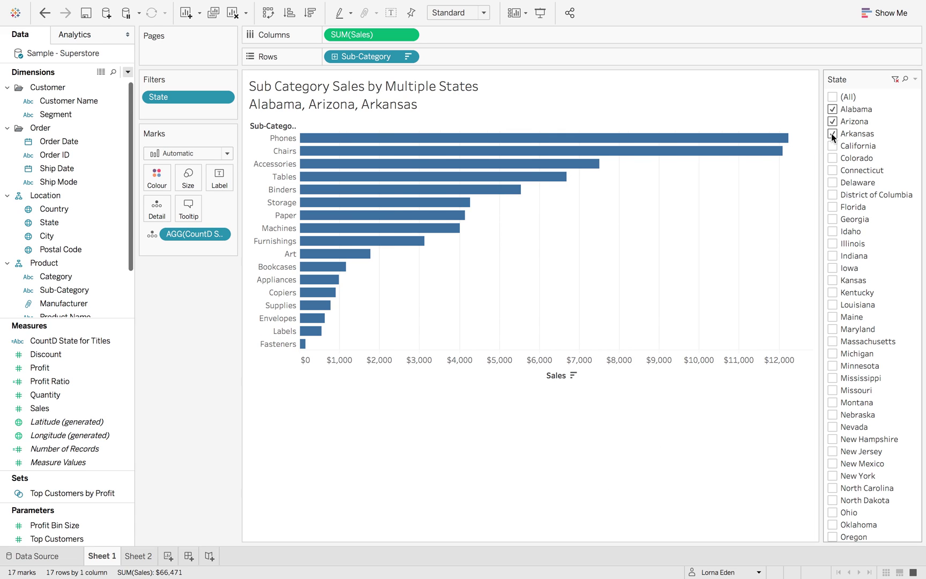
{"action": "left_click", "coordinate": [832, 145]}
{"action": "left_click", "coordinate": [833, 97]}
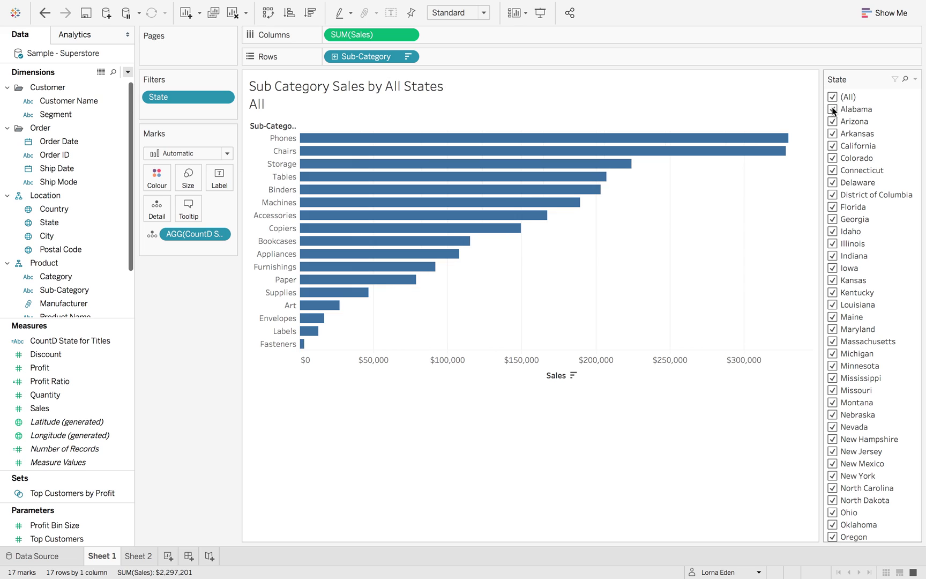
{"action": "left_click", "coordinate": [833, 110]}
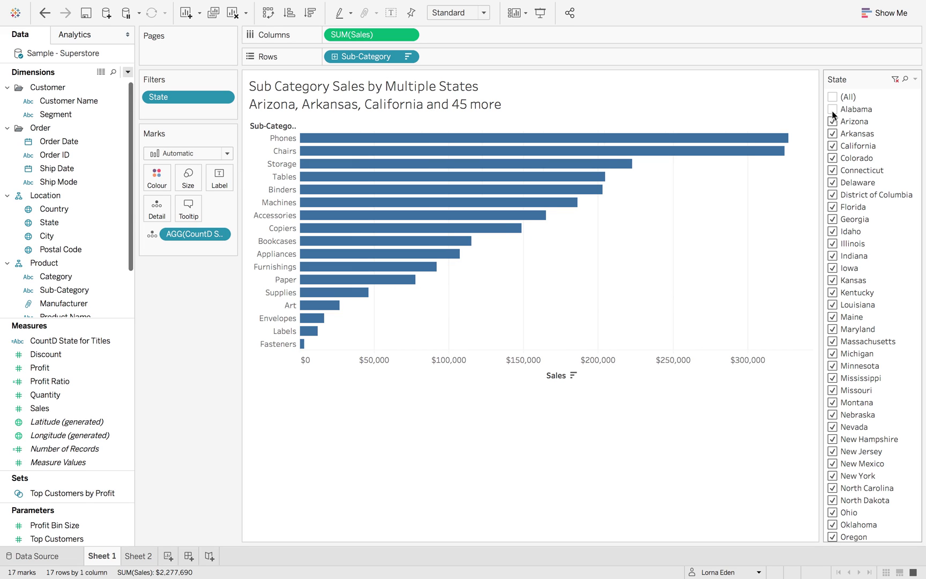
{"action": "left_click", "coordinate": [833, 97]}
{"action": "left_click", "coordinate": [833, 97]}
{"action": "left_click", "coordinate": [832, 109]}
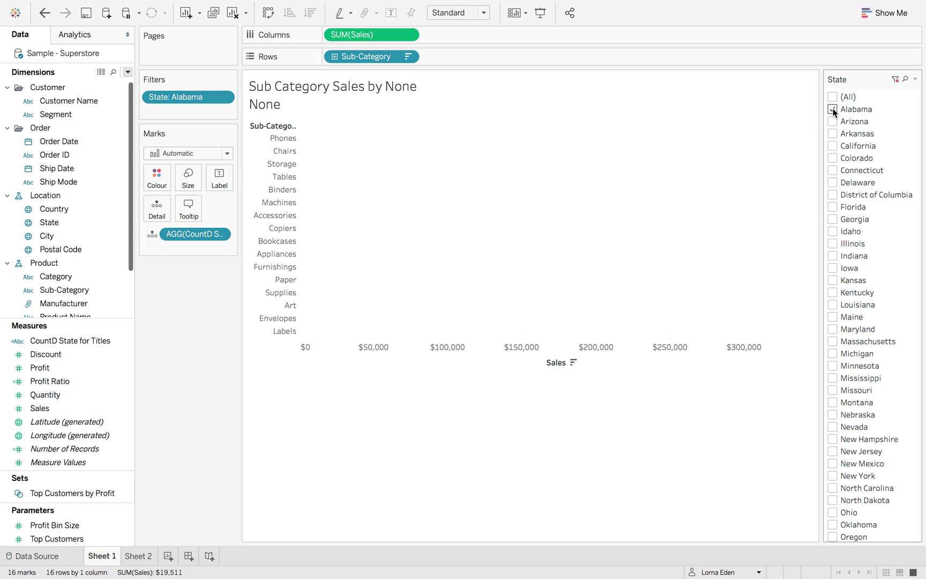
{"action": "left_click", "coordinate": [833, 97]}
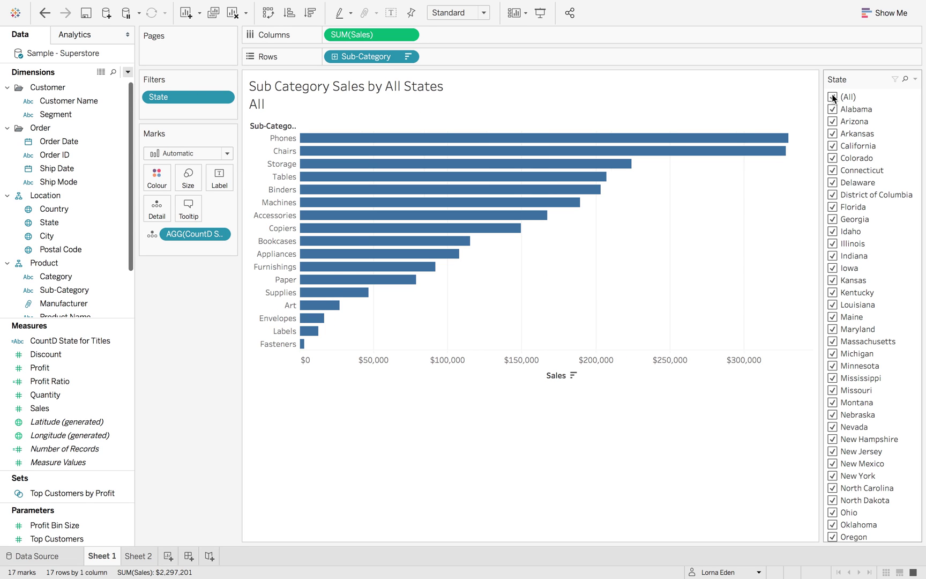